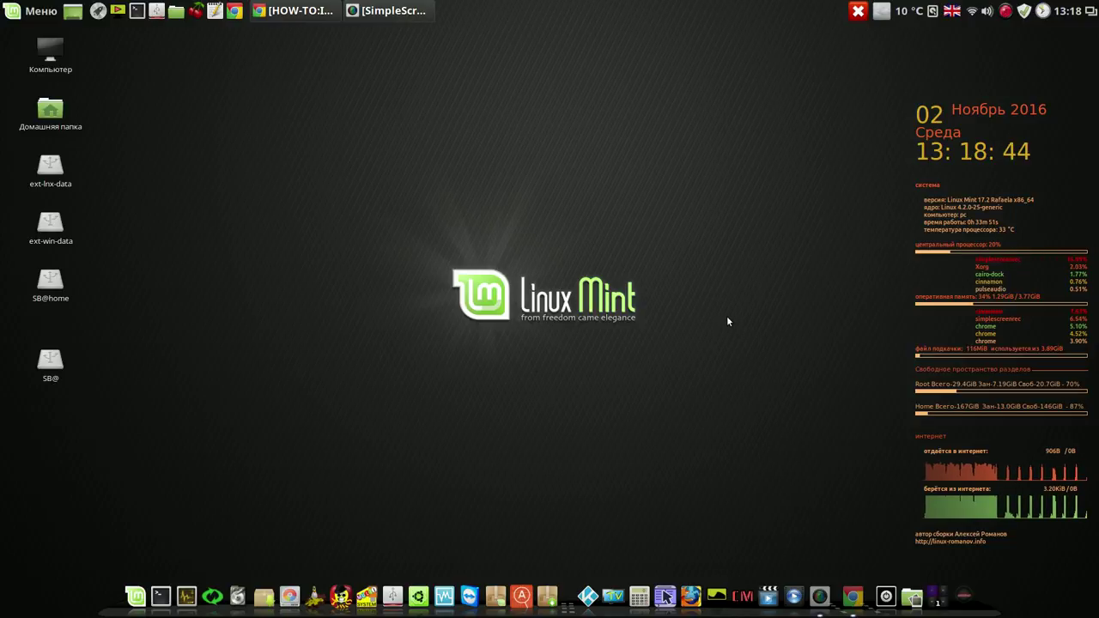
- Open Ubuntu Kernel Update Utility, locate the installed Linux 4.2.0.25 kernel, select Linux 4.8.6, and minimize the utility
{"action": "left_click", "coordinate": [259, 591]}
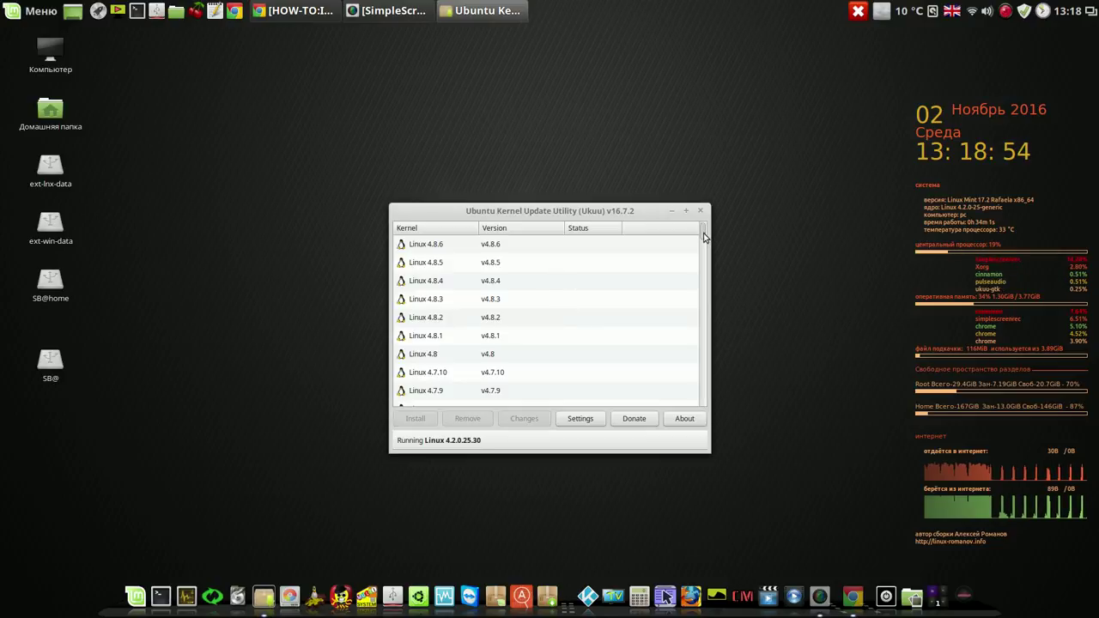
{"action": "left_click_drag", "start_coordinate": [704, 234], "coordinate": [542, 375]}
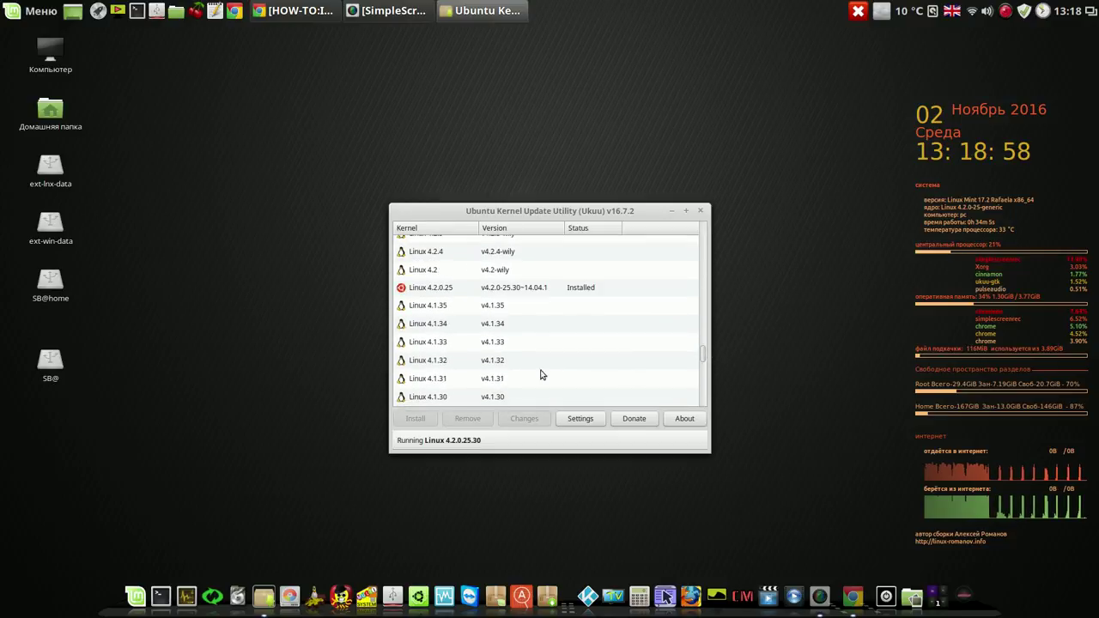
{"action": "left_click", "coordinate": [477, 289]}
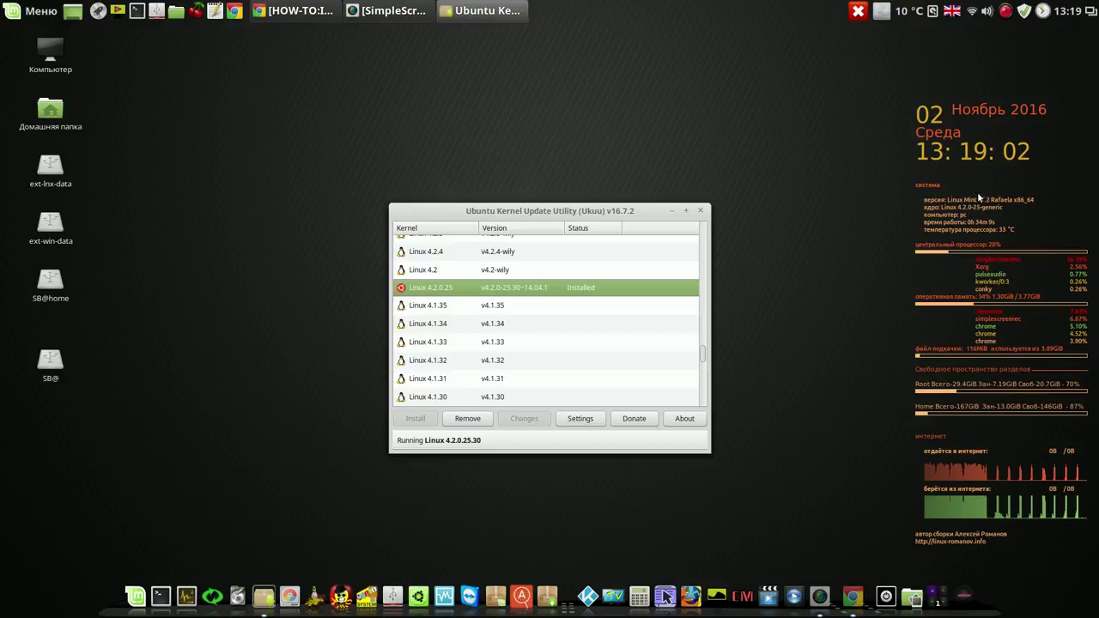
{"action": "left_click_drag", "start_coordinate": [704, 361], "coordinate": [698, 220]}
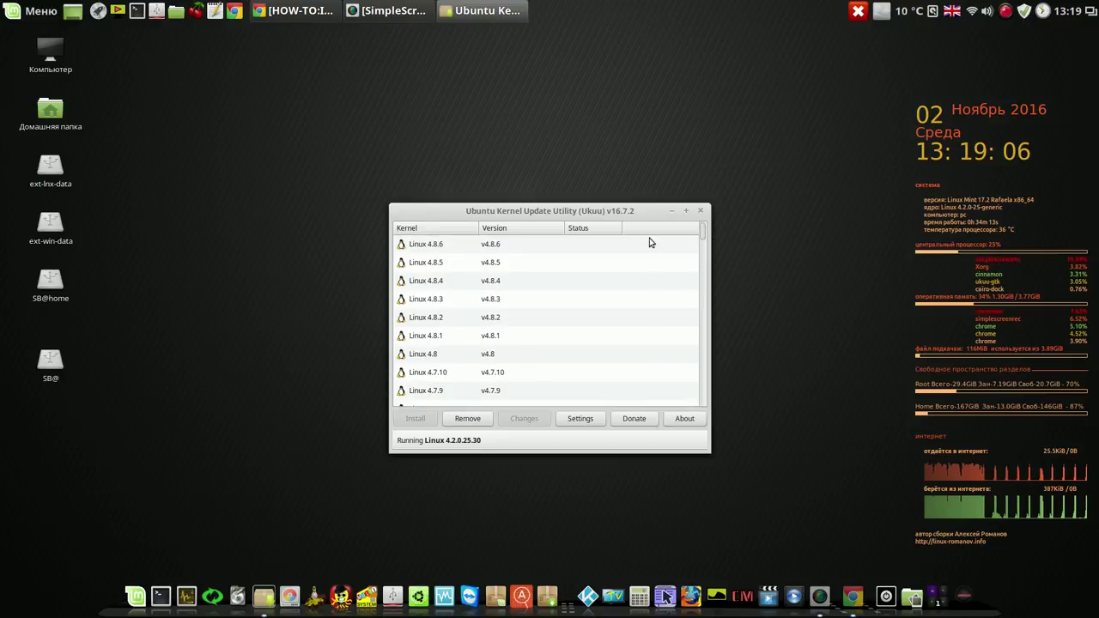
{"action": "left_click", "coordinate": [455, 248]}
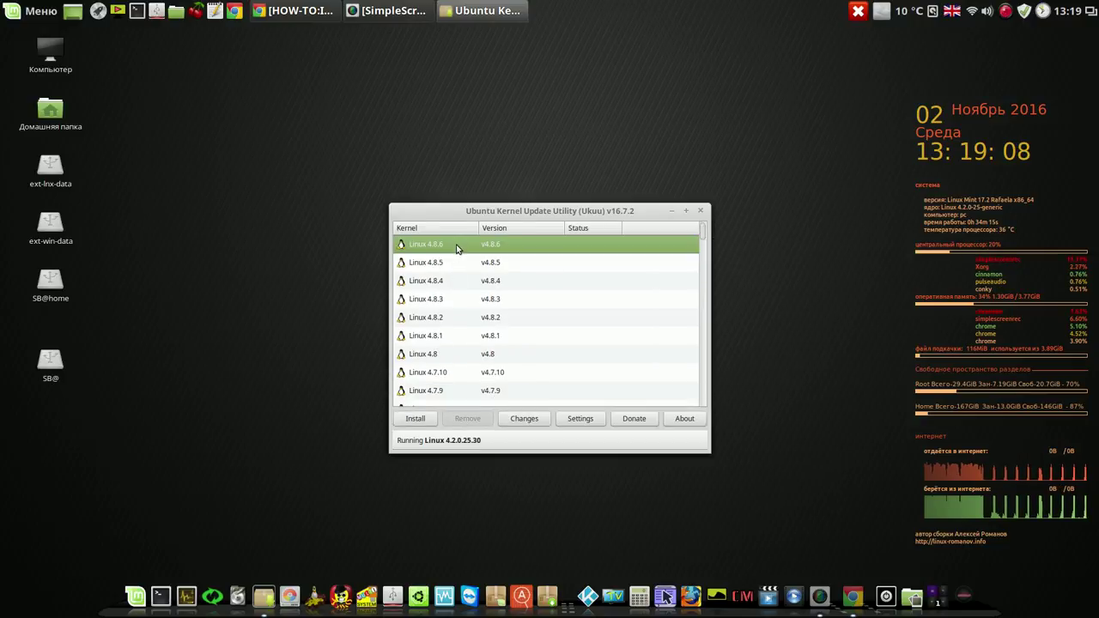
{"action": "left_click", "coordinate": [673, 211]}
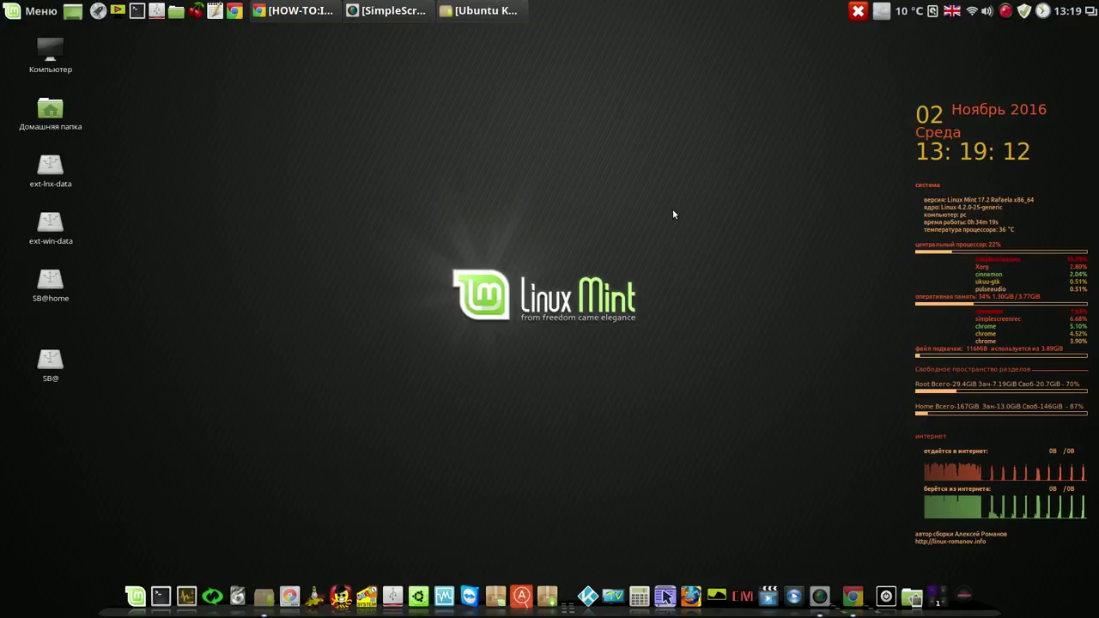
- Switch to VirtualBox, test-run virtual machine 17, and power it off with its current snapshot "Снимок 2" restored
{"action": "left_click", "coordinate": [445, 589]}
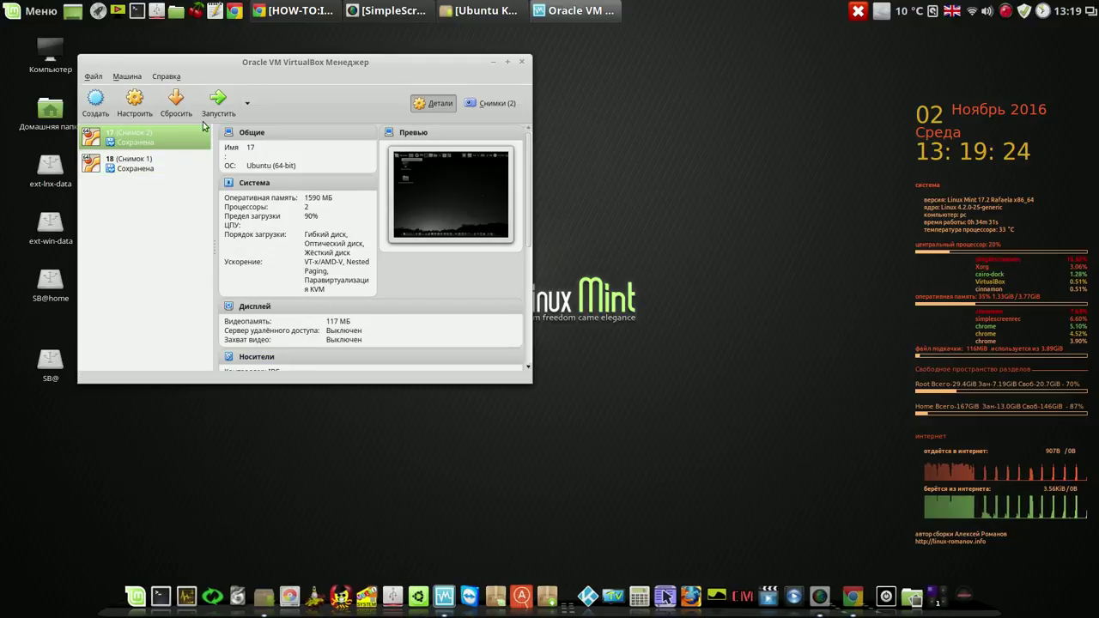
{"action": "left_click", "coordinate": [220, 102]}
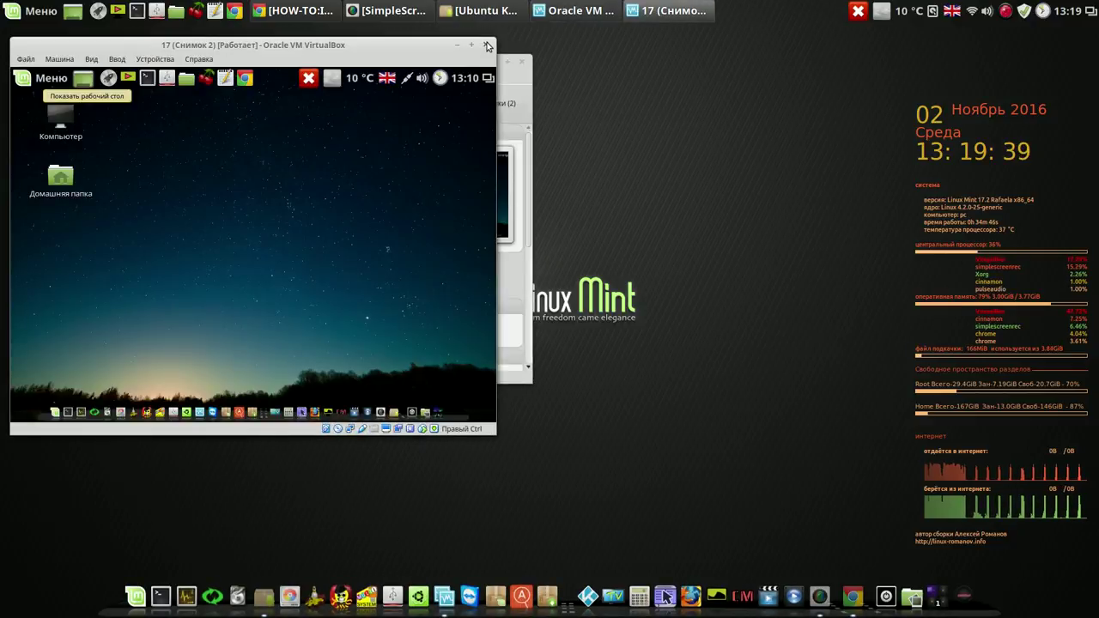
{"action": "left_click", "coordinate": [487, 46]}
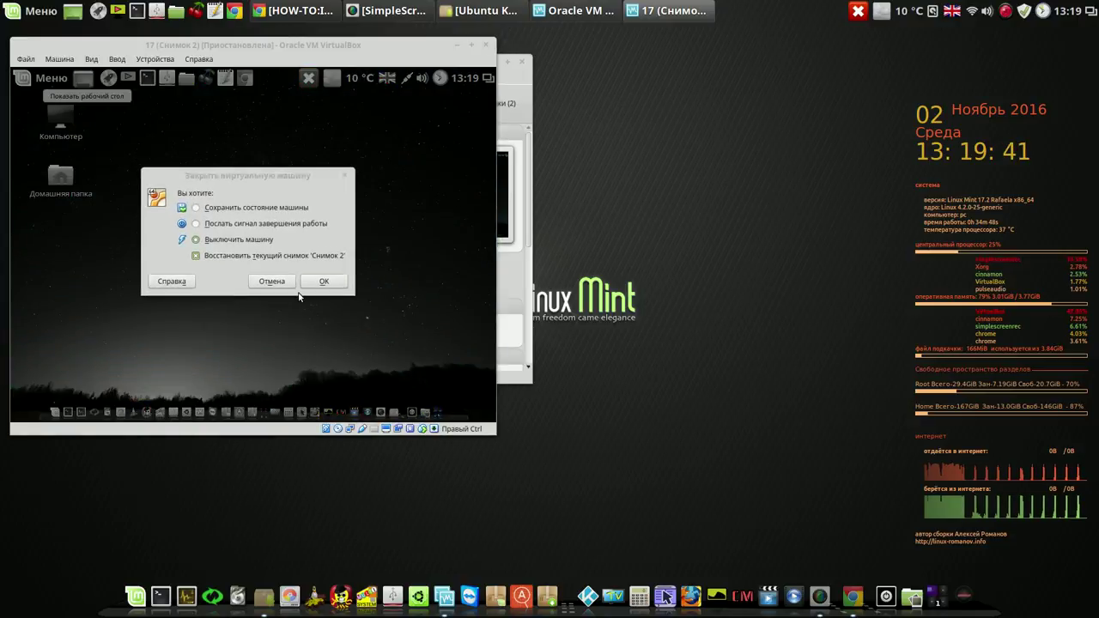
{"action": "left_click", "coordinate": [319, 282]}
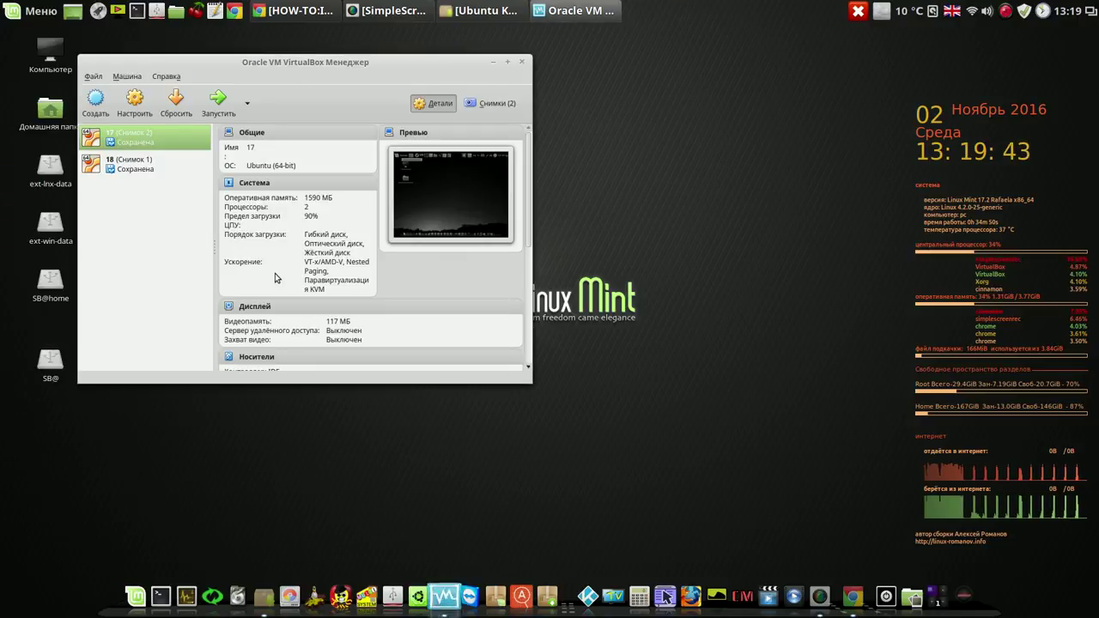
- Test-run virtual machine 18 in an enlarged window, and power it off with its current snapshot "Снимок 1" restored
{"action": "left_click", "coordinate": [115, 168]}
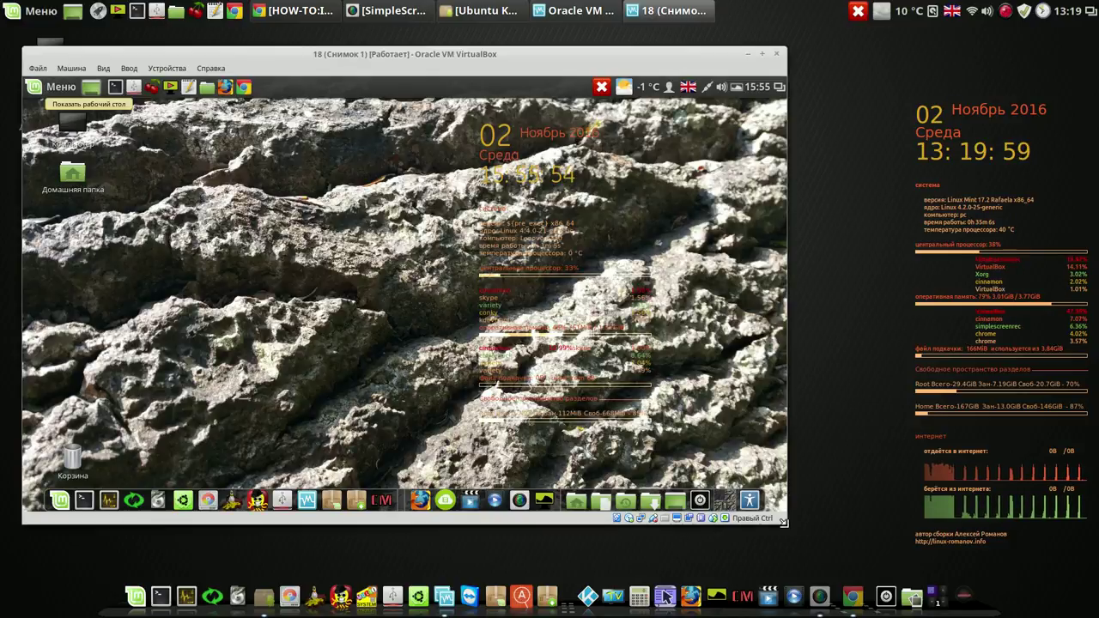
{"action": "left_click_drag", "start_coordinate": [535, 458], "coordinate": [879, 554]}
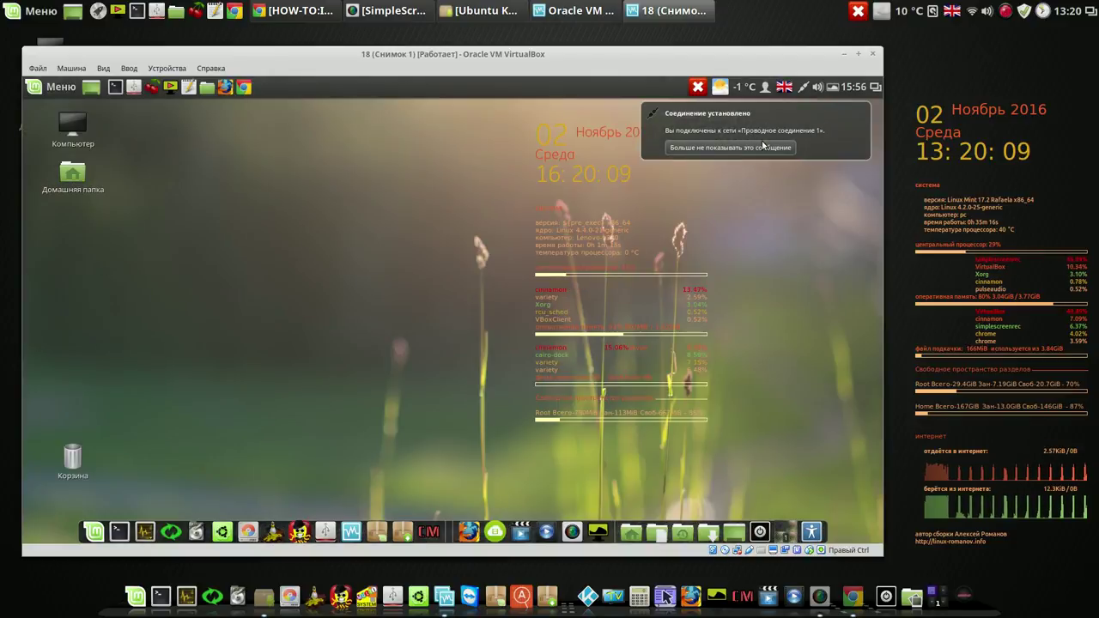
{"action": "left_click", "coordinate": [872, 53]}
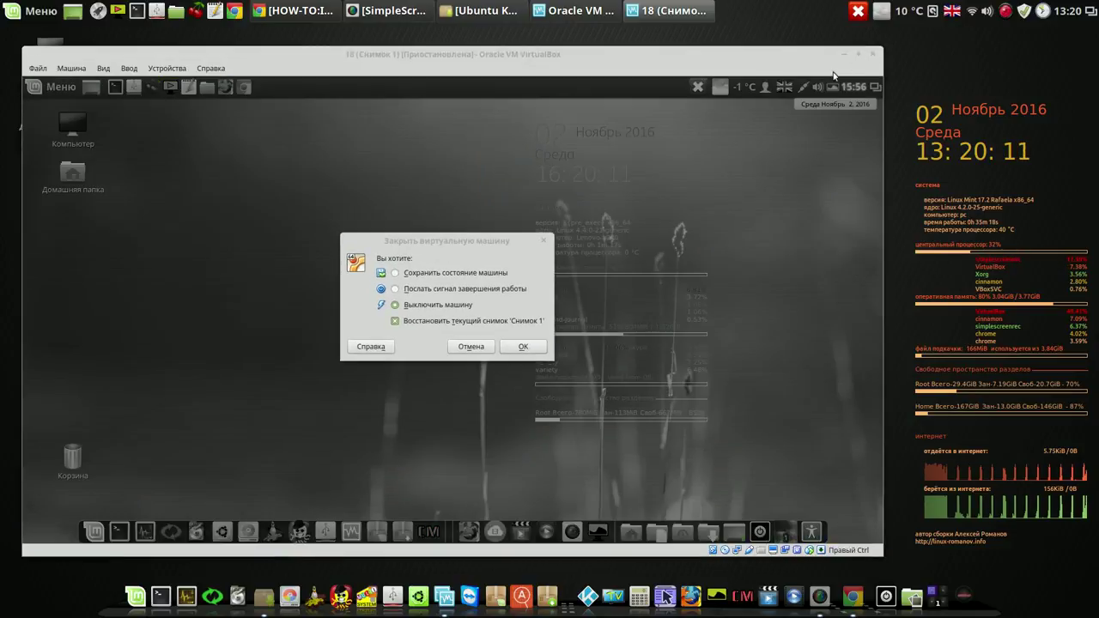
{"action": "left_click", "coordinate": [522, 346]}
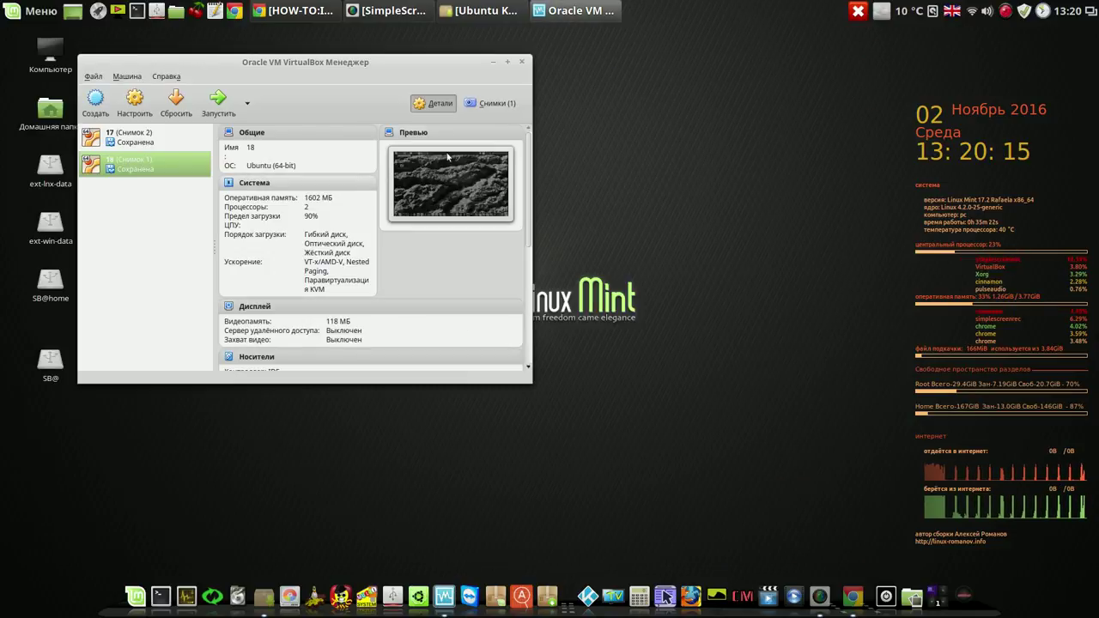
- Check the installed VirtualBox version in the program information, and close it
{"action": "left_click", "coordinate": [166, 76]}
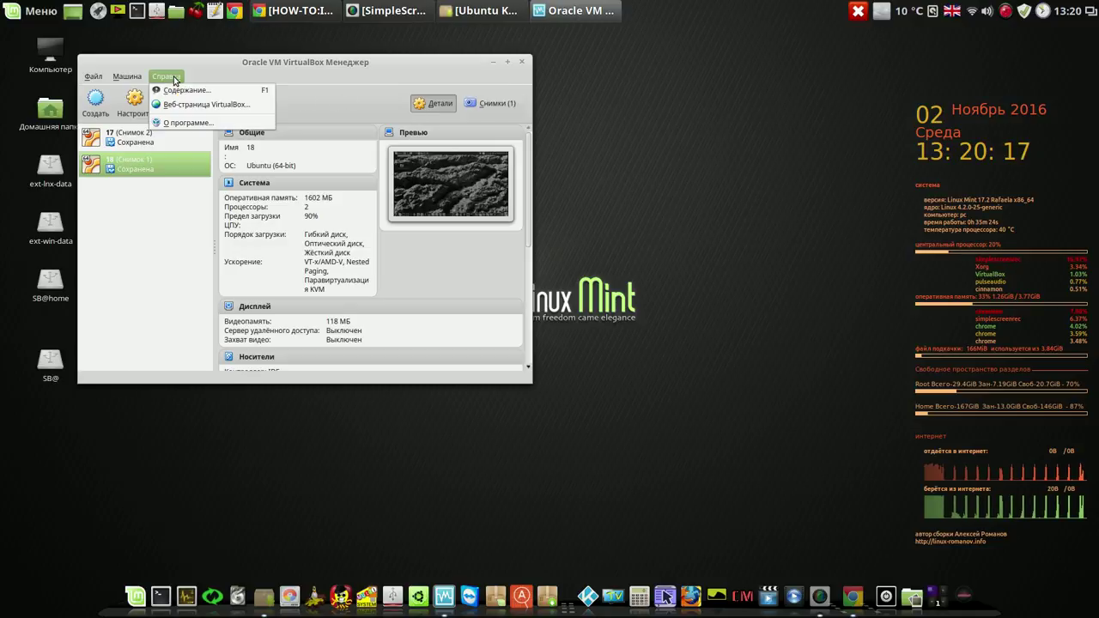
{"action": "left_click", "coordinate": [190, 123]}
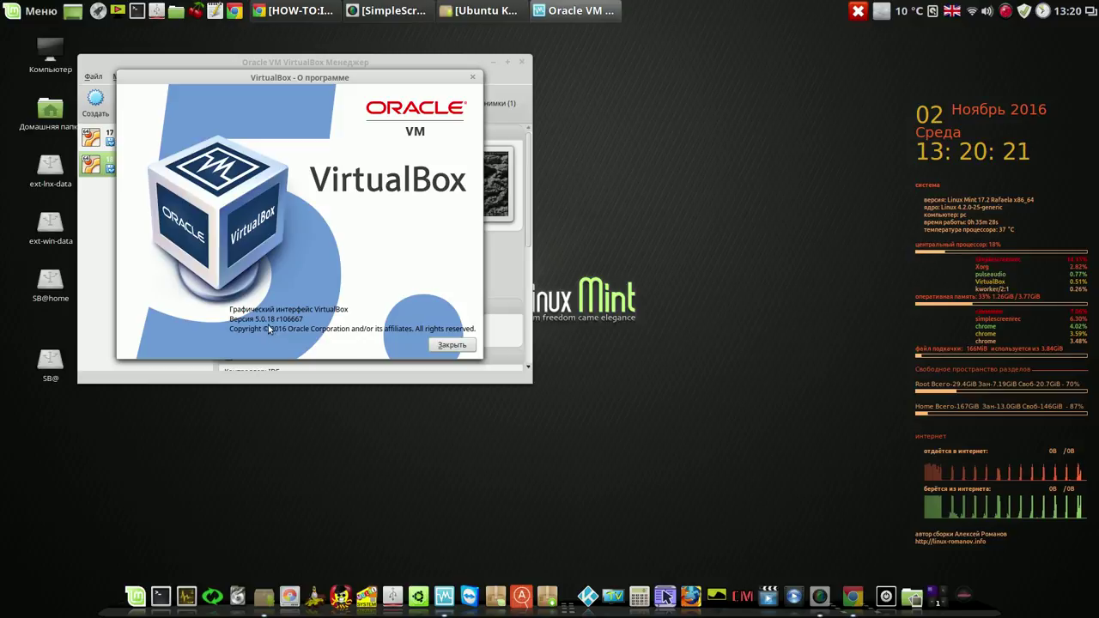
{"action": "left_click", "coordinate": [464, 344]}
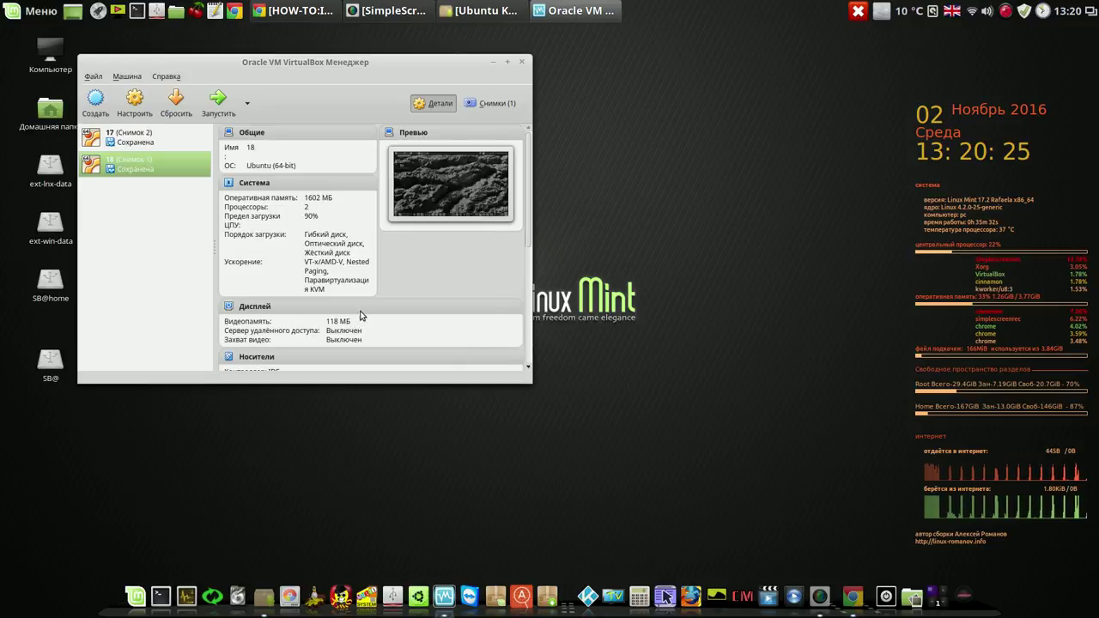
- Check the version of the Oracle VM VirtualBox Extension Pack in the plugin settings, and close VirtualBox
{"action": "left_click", "coordinate": [98, 80]}
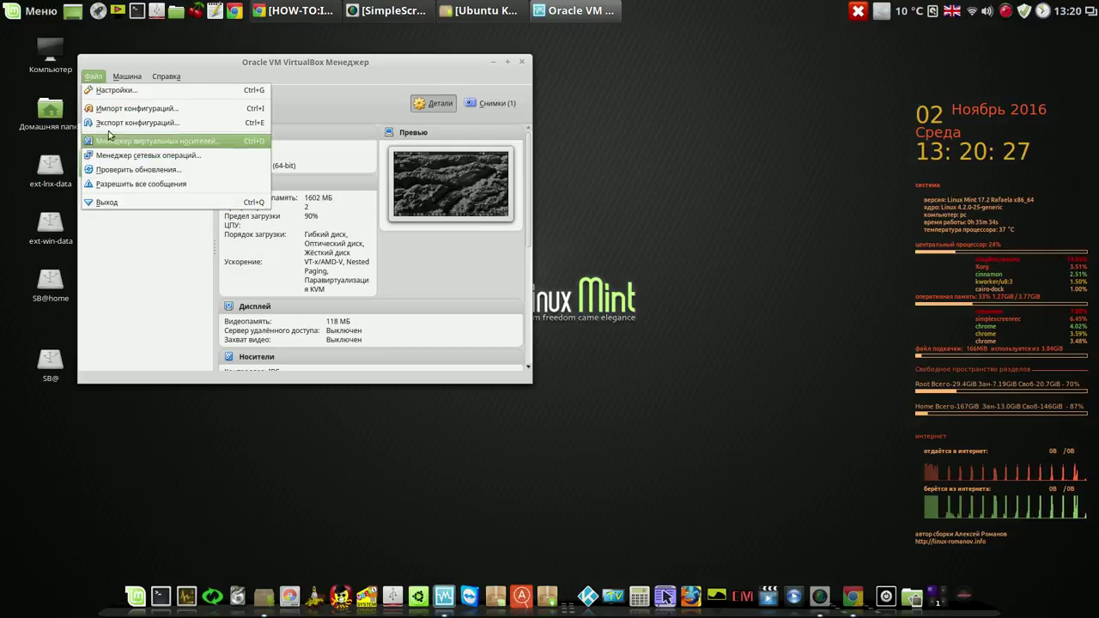
{"action": "left_click", "coordinate": [109, 91]}
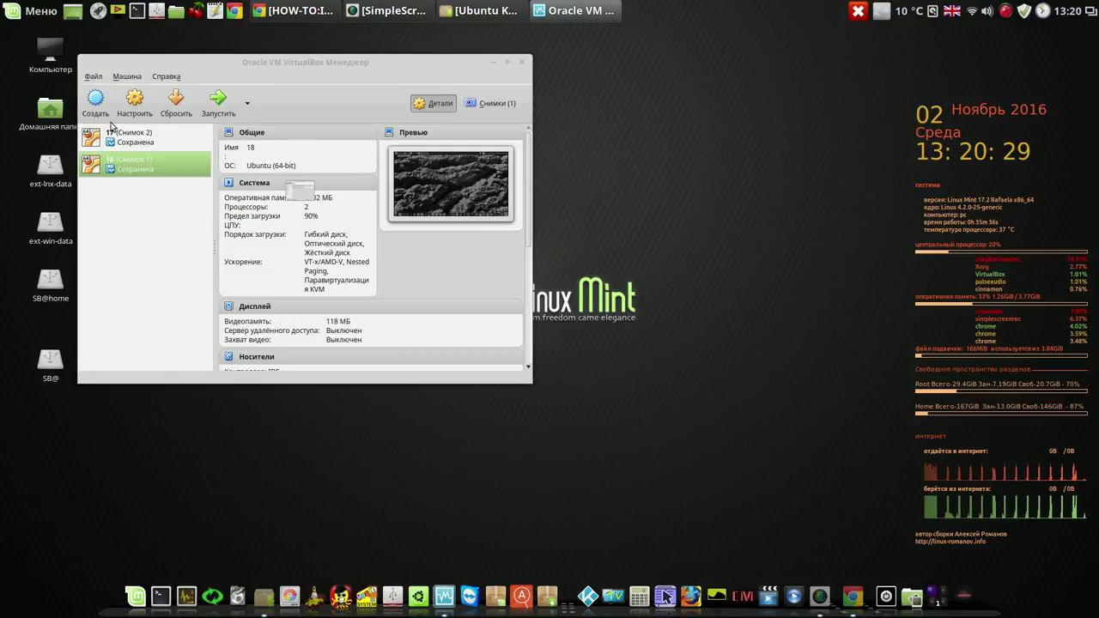
{"action": "left_click", "coordinate": [180, 220]}
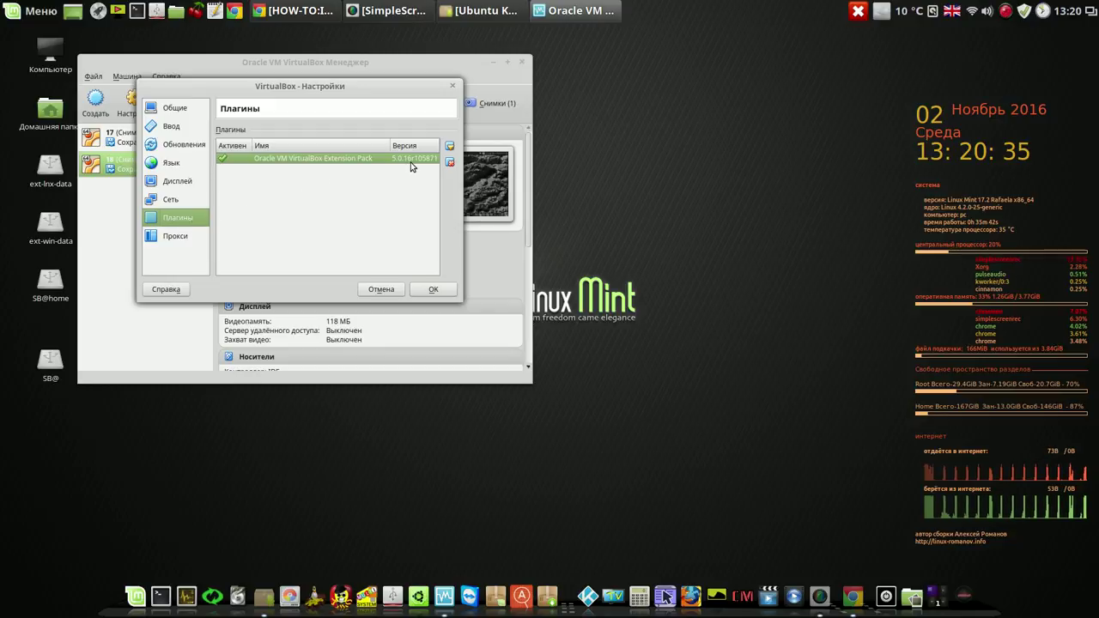
{"action": "mouse_move", "coordinate": [410, 166]}
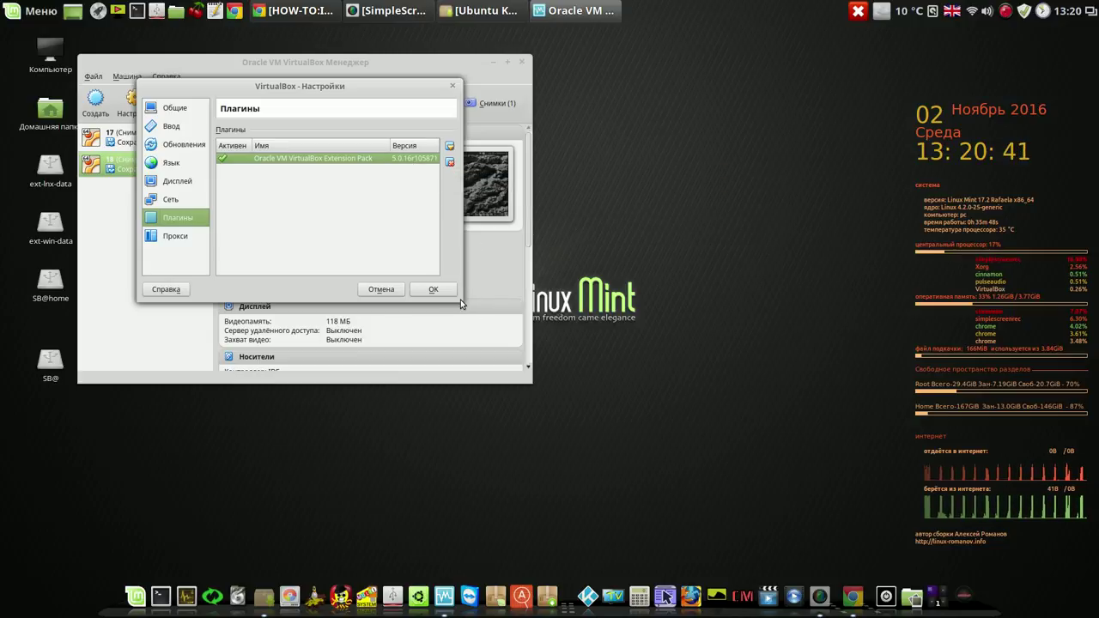
{"action": "left_click_drag", "start_coordinate": [462, 303], "coordinate": [644, 327]}
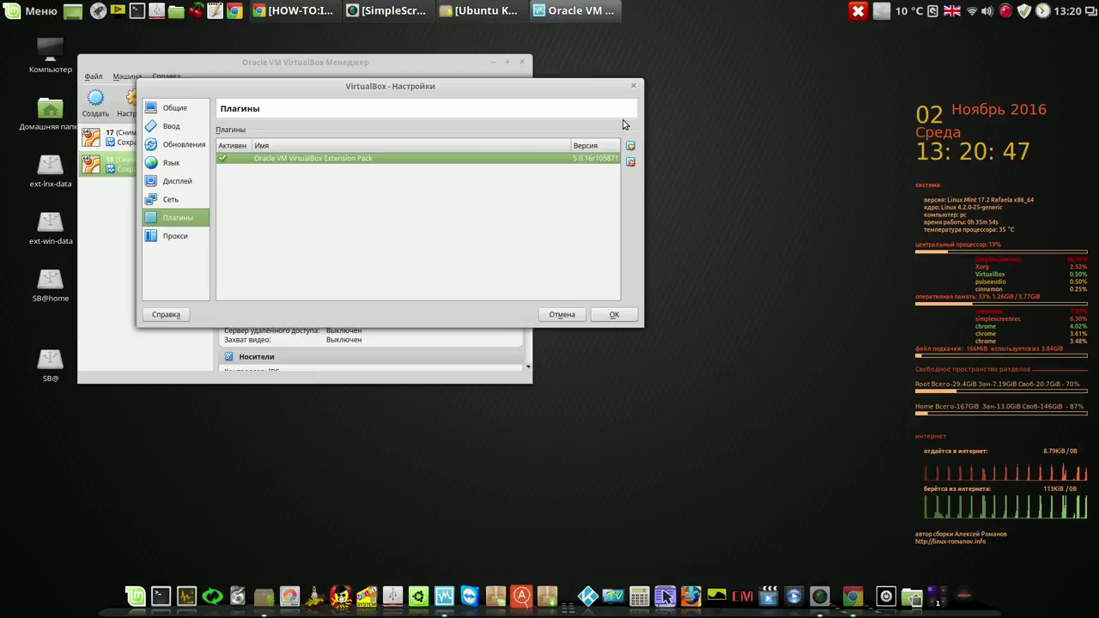
{"action": "left_click", "coordinate": [634, 85]}
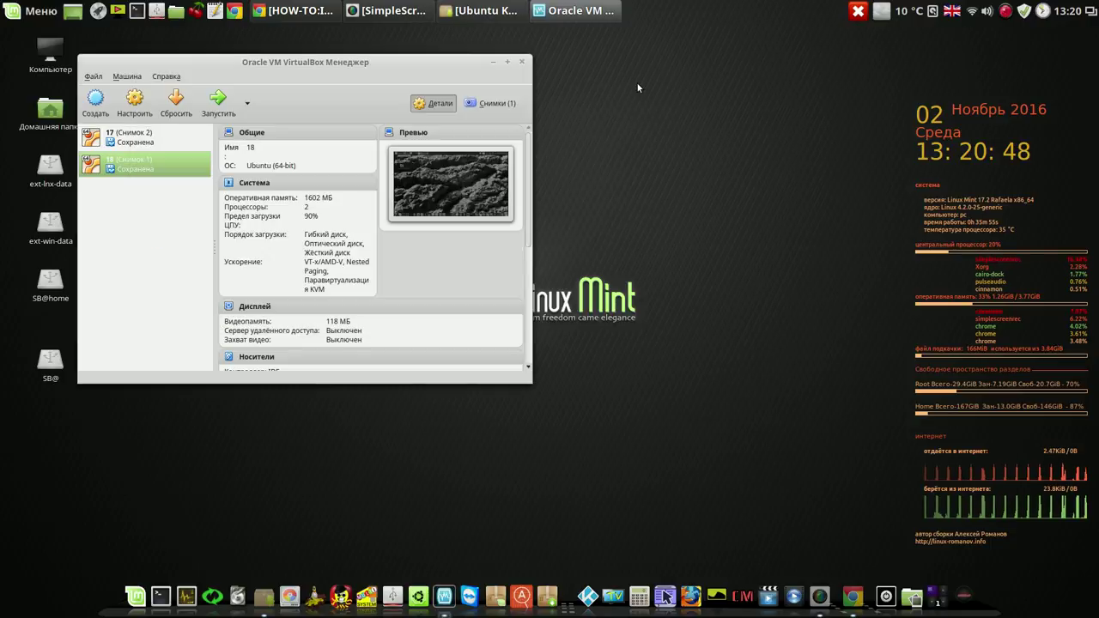
{"action": "left_click", "coordinate": [522, 62]}
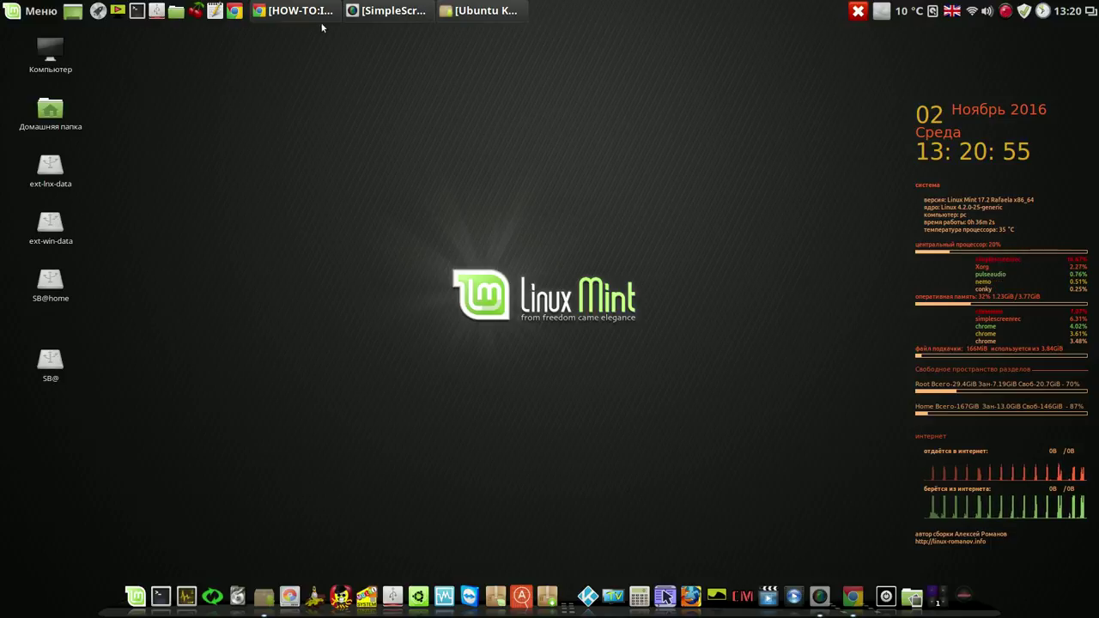
- Install the Linux 4.8.6 kernel with Ukuu, authenticate with the administrator password, and move the installation window off the desktop's centre
{"action": "left_click", "coordinate": [491, 15]}
{"action": "left_click_drag", "start_coordinate": [565, 212], "coordinate": [291, 65]}
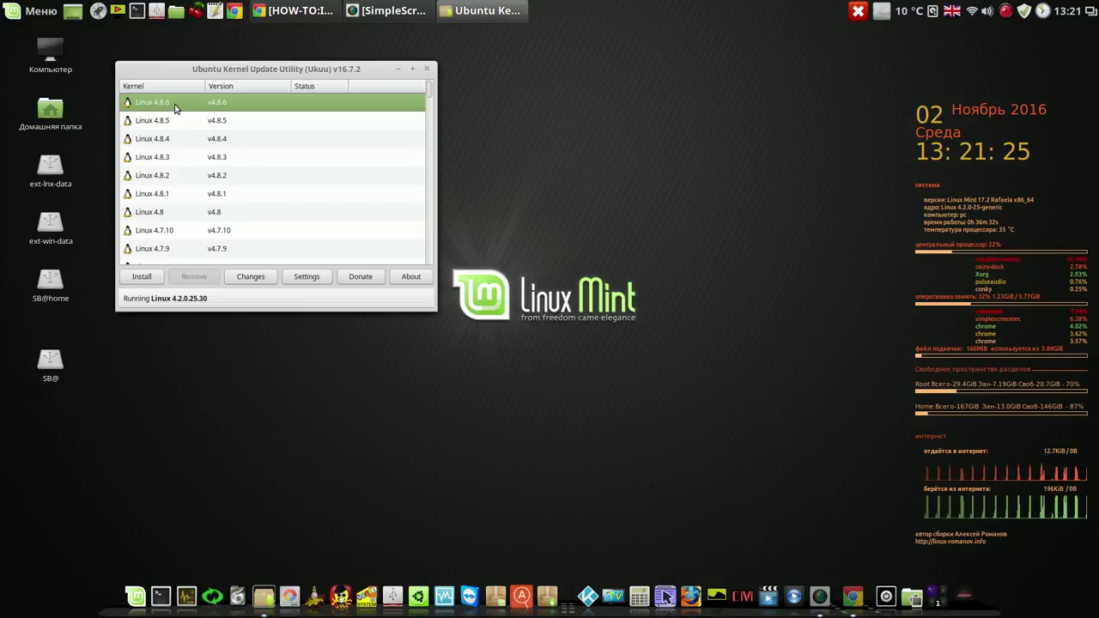
{"action": "left_click", "coordinate": [142, 277]}
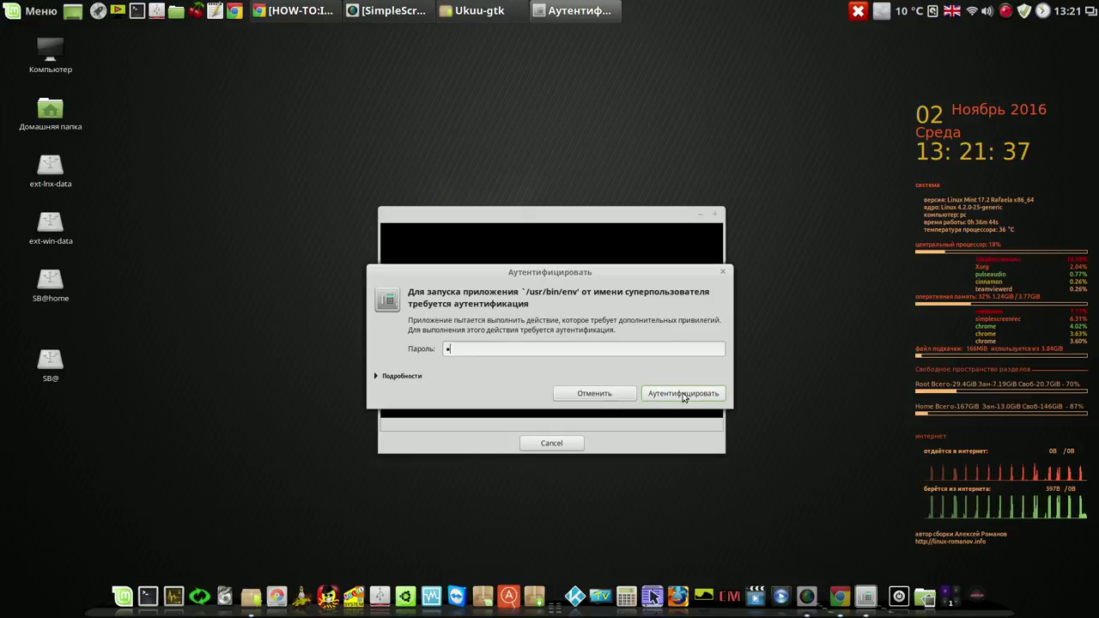
{"action": "left_click", "coordinate": [684, 394]}
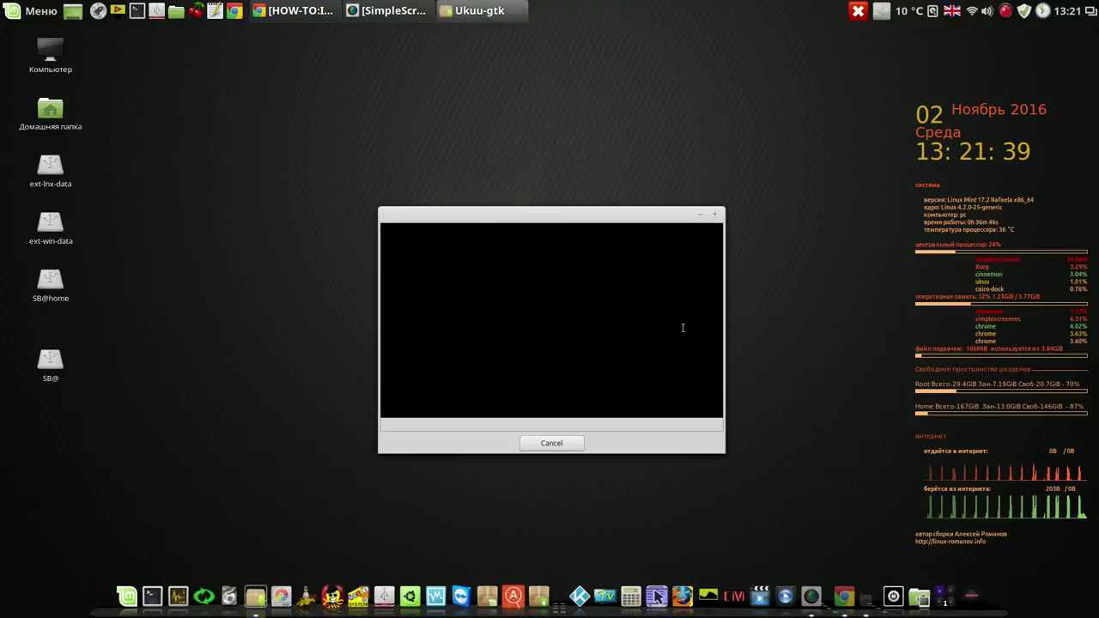
{"action": "left_click_drag", "start_coordinate": [652, 216], "coordinate": [832, 75]}
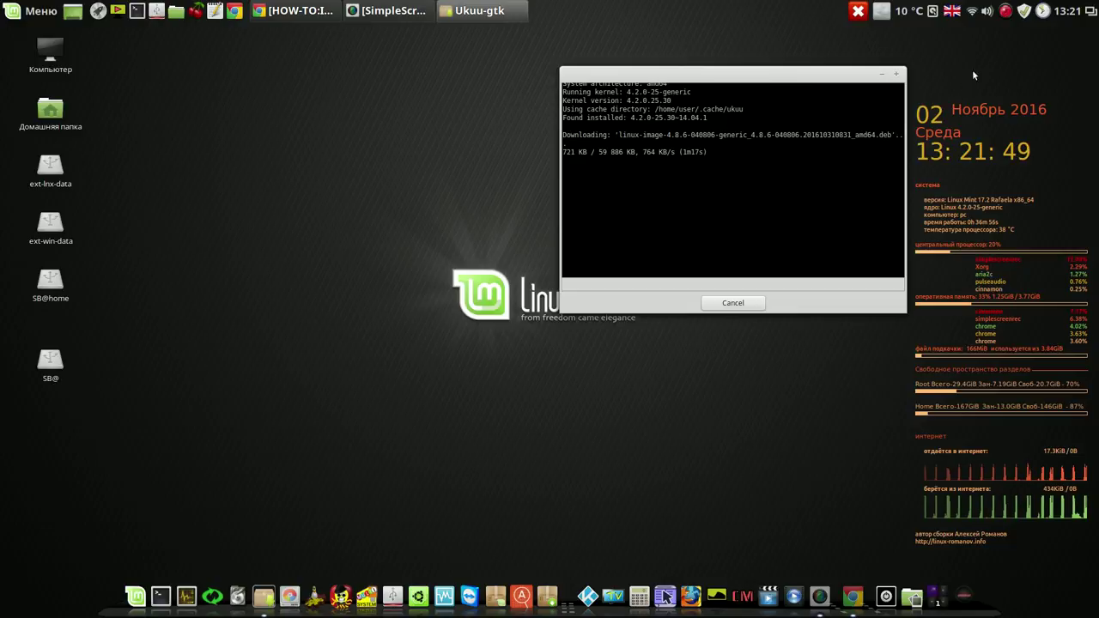
{"action": "right_click", "coordinate": [1005, 11]}
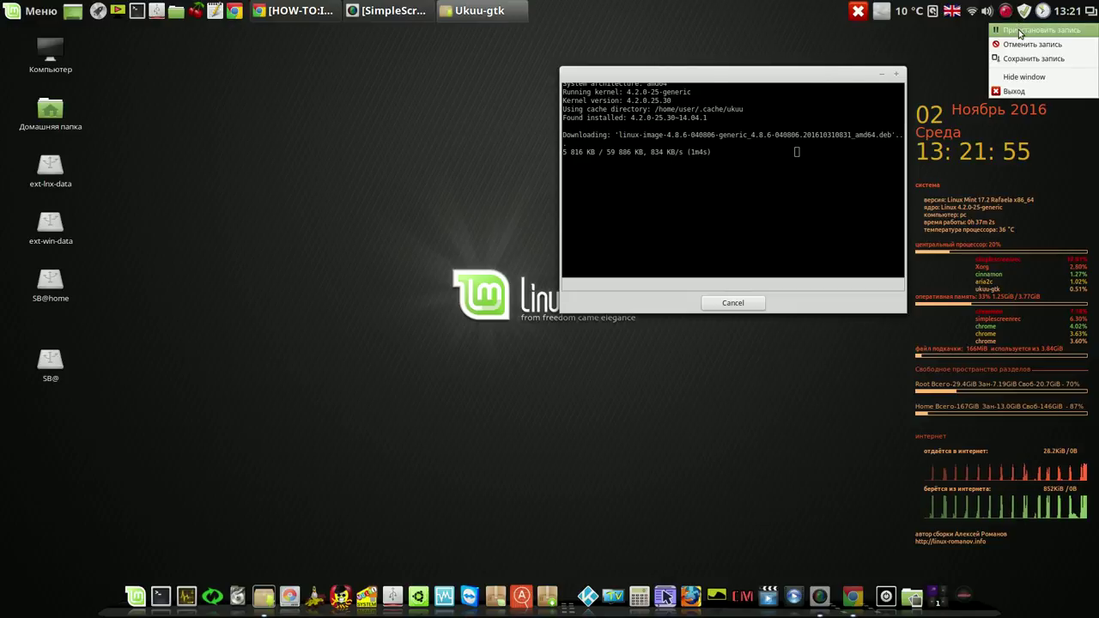
{"action": "left_click", "coordinate": [1022, 29]}
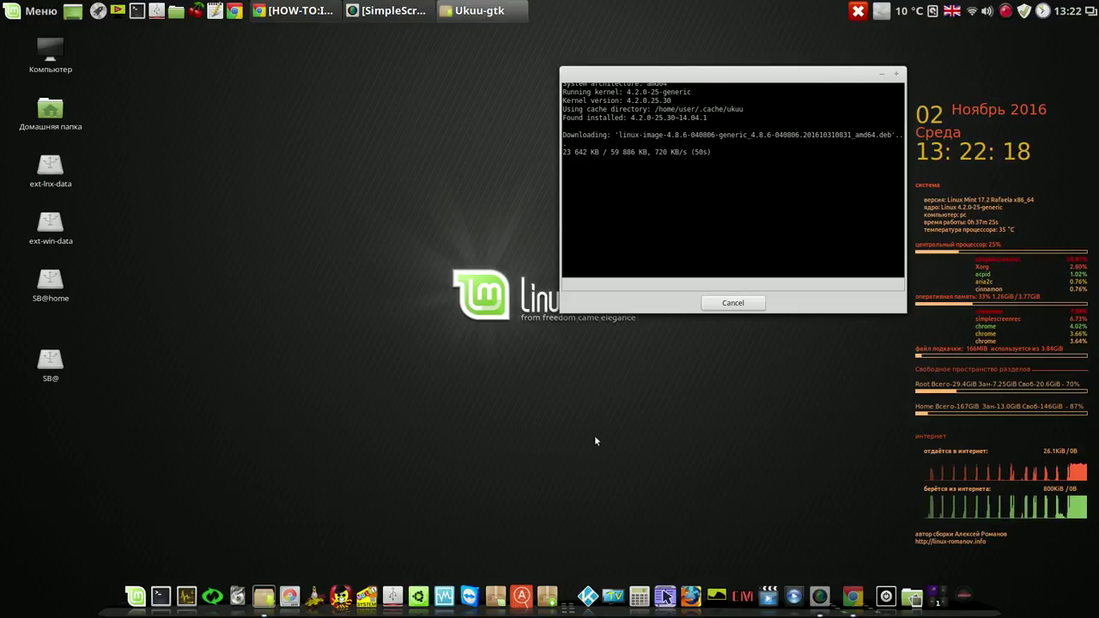
- Launch Kodi, view the contents of its video section, and return to the home screen
{"action": "left_click", "coordinate": [588, 591]}
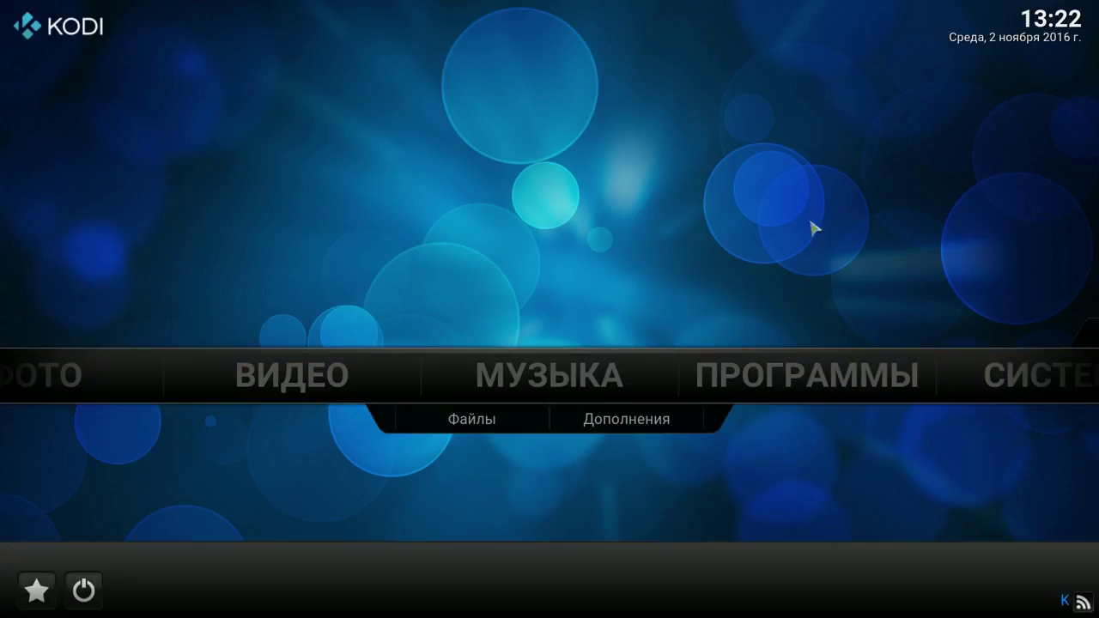
{"action": "mouse_move", "coordinate": [662, 364]}
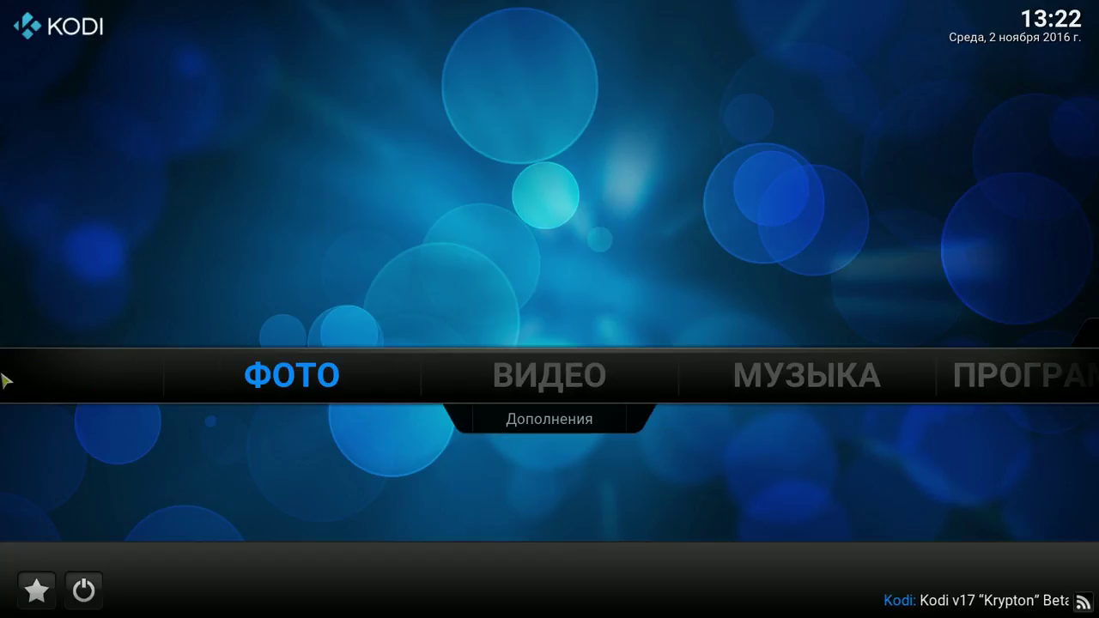
{"action": "mouse_move", "coordinate": [527, 368]}
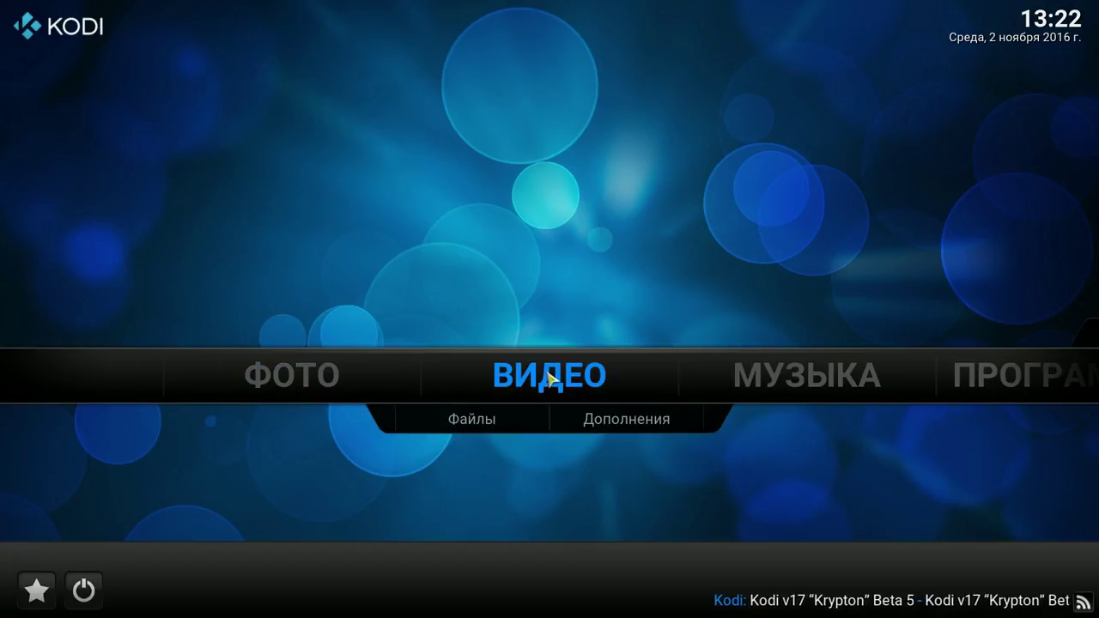
{"action": "left_click", "coordinate": [545, 375]}
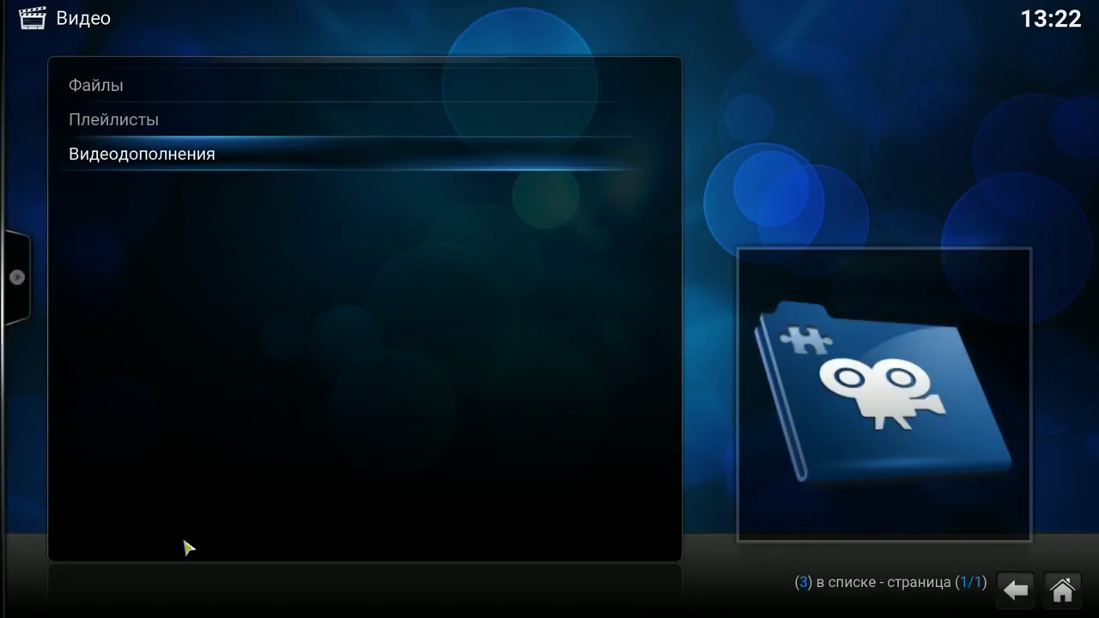
{"action": "left_click", "coordinate": [1062, 592]}
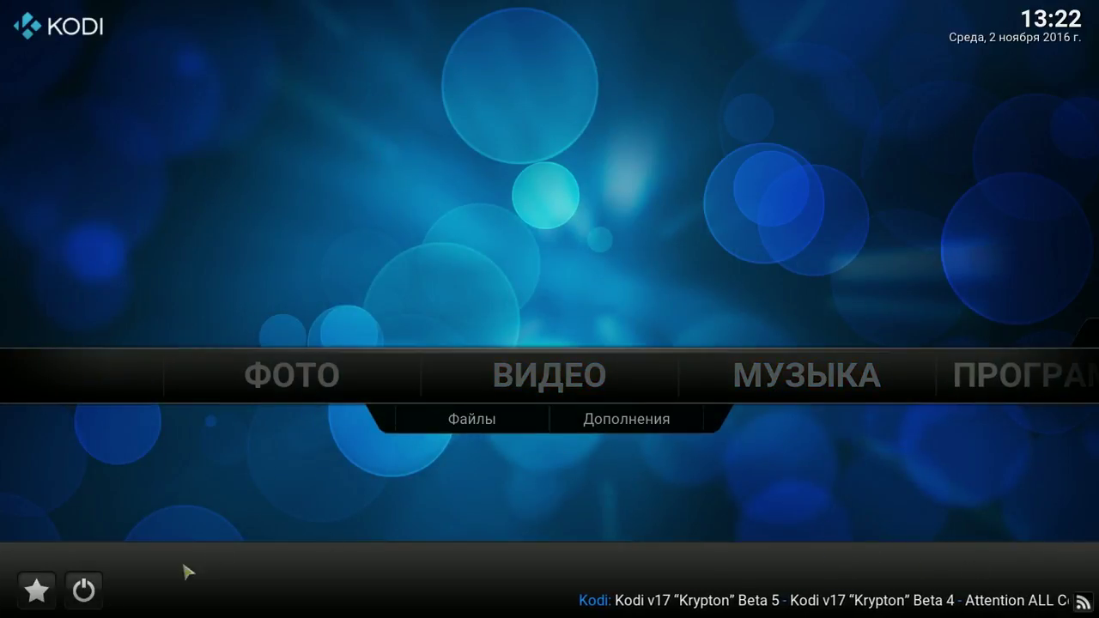
- Exit Kodi and move the kernel installation window towards the centre of the desktop
{"action": "left_click", "coordinate": [83, 589]}
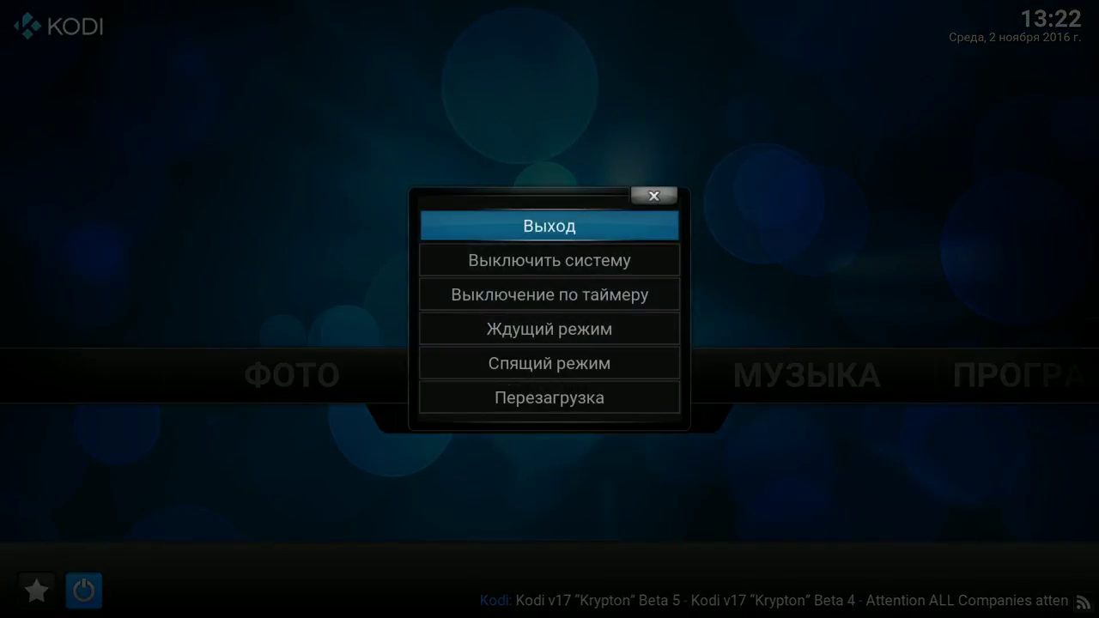
{"action": "left_click", "coordinate": [574, 227]}
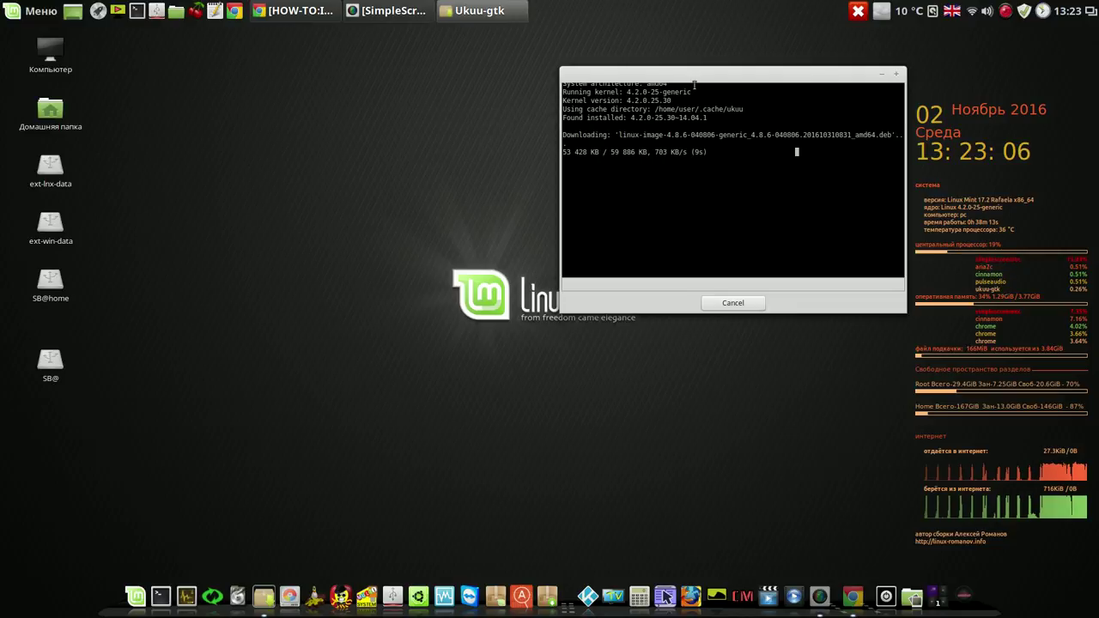
{"action": "left_click_drag", "start_coordinate": [693, 76], "coordinate": [536, 140]}
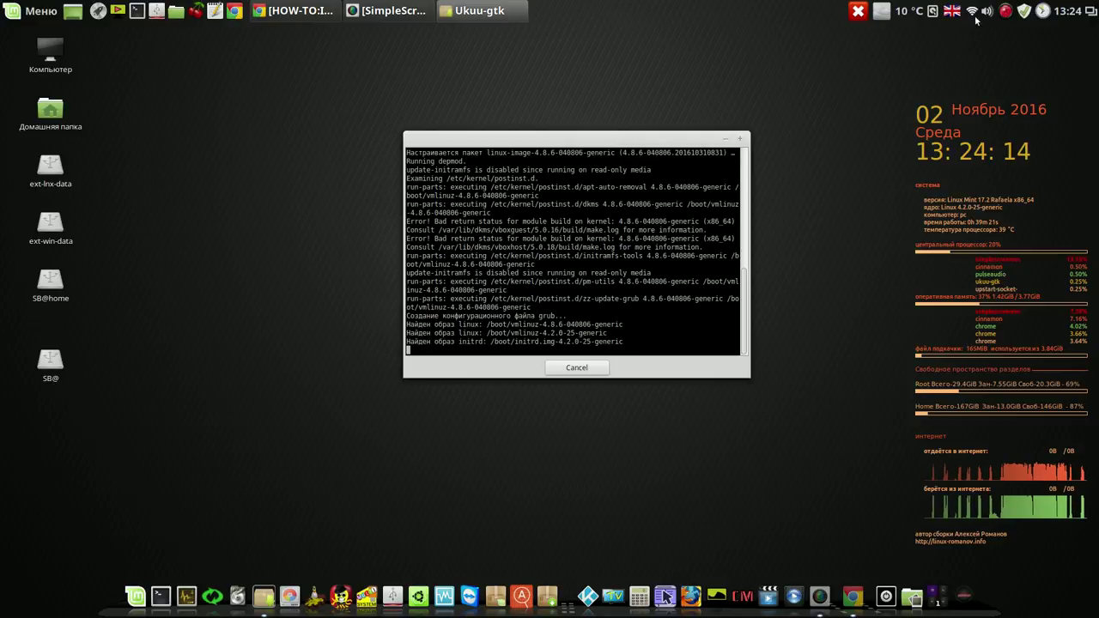
- Close the kernel installation window once the Linux 4.8.6 installation has completed
{"action": "left_click", "coordinate": [1009, 12]}
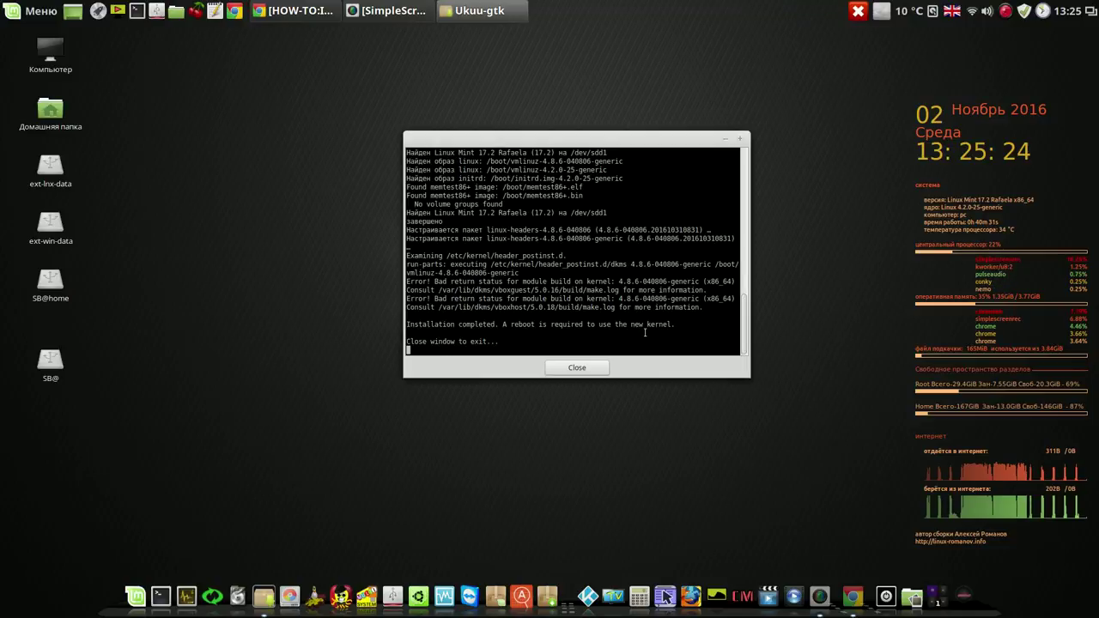
{"action": "left_click_drag", "start_coordinate": [408, 339], "coordinate": [502, 340]}
{"action": "left_click", "coordinate": [502, 338]}
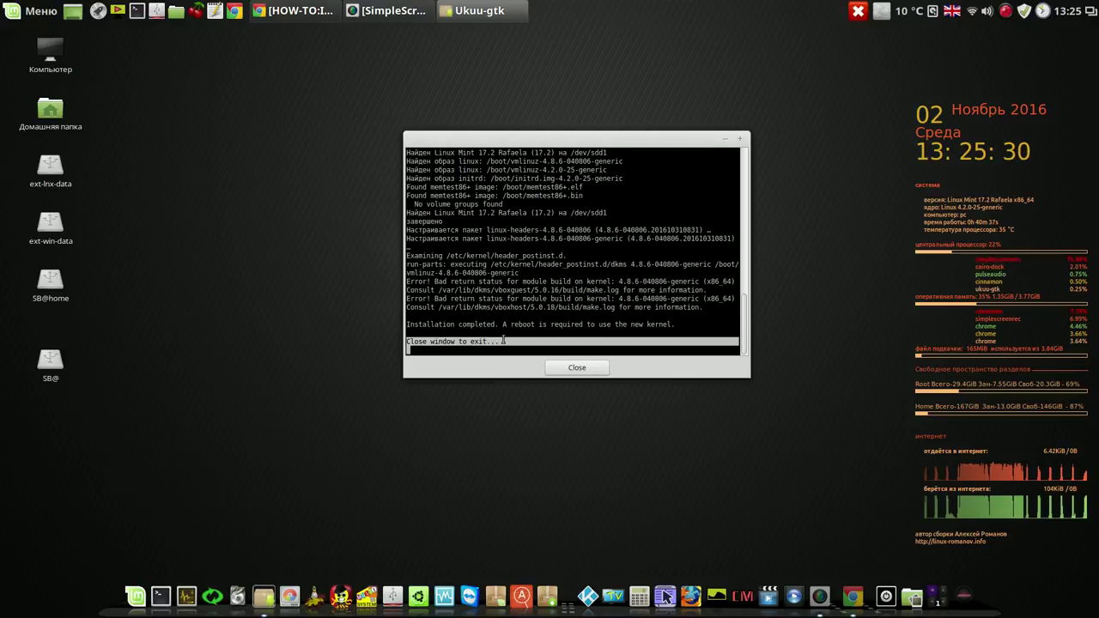
{"action": "left_click", "coordinate": [576, 368]}
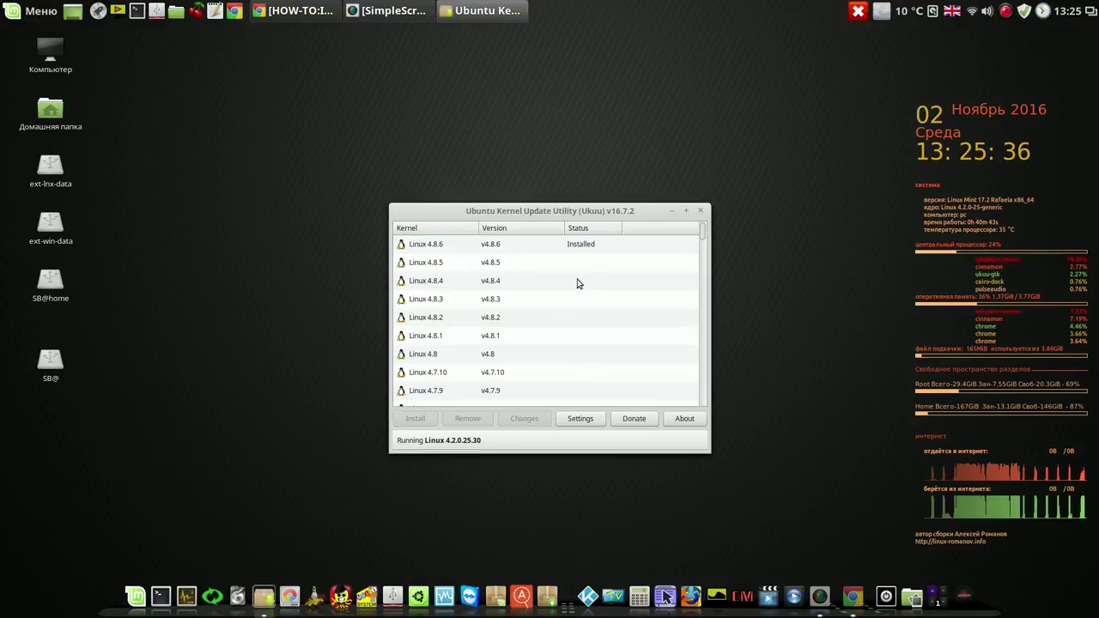
- Locate the installed 4.8.6 and 4.2.0.25 kernels in Ukuu's kernel list, and close Ukuu
{"action": "left_click", "coordinate": [589, 246]}
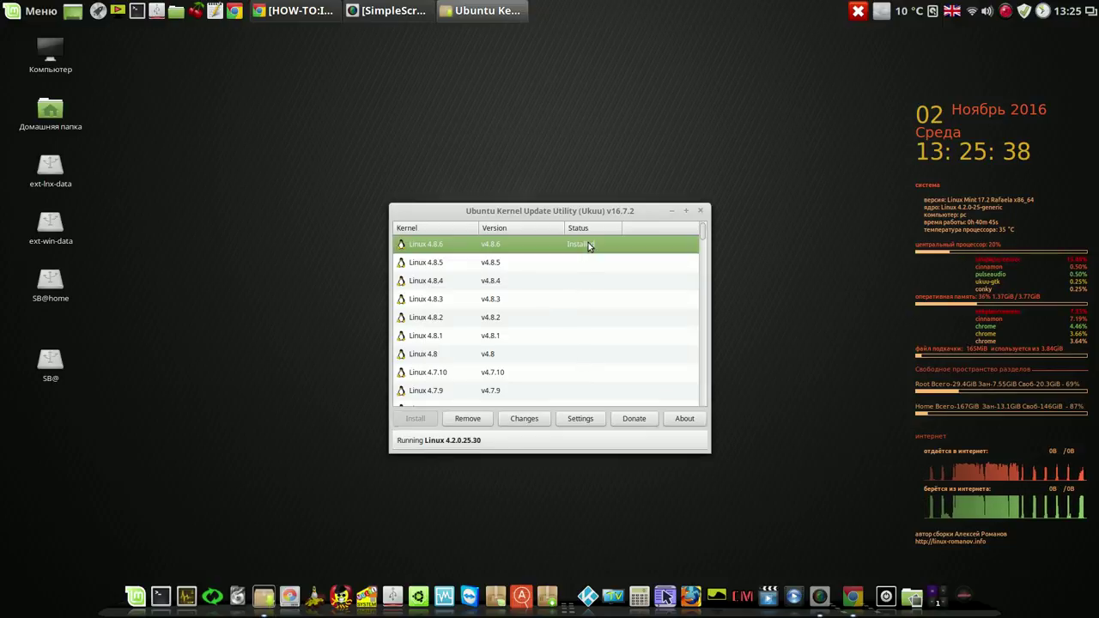
{"action": "left_click_drag", "start_coordinate": [591, 210], "coordinate": [512, 140]}
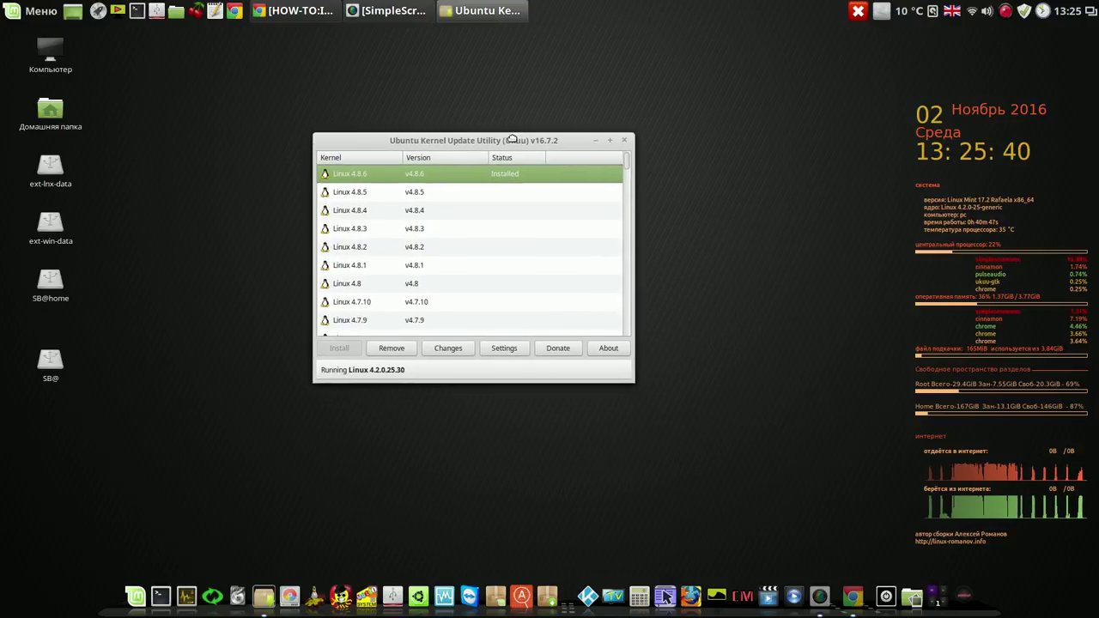
{"action": "scroll", "coordinate": [631, 172], "scroll_direction": "down", "scroll_amount": 5}
{"action": "scroll", "coordinate": [628, 194], "scroll_direction": "down", "scroll_amount": 10}
{"action": "scroll", "coordinate": [621, 275], "scroll_direction": "down", "scroll_amount": 15}
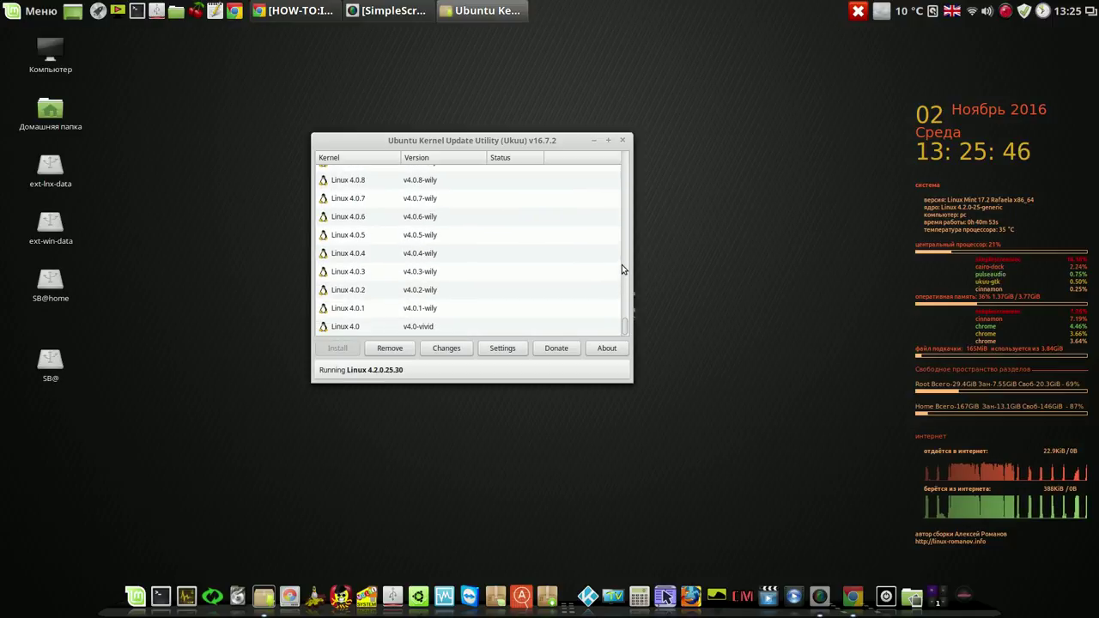
{"action": "scroll", "coordinate": [625, 326], "scroll_direction": "up", "scroll_amount": 1}
{"action": "left_click_drag", "start_coordinate": [625, 326], "coordinate": [626, 282]}
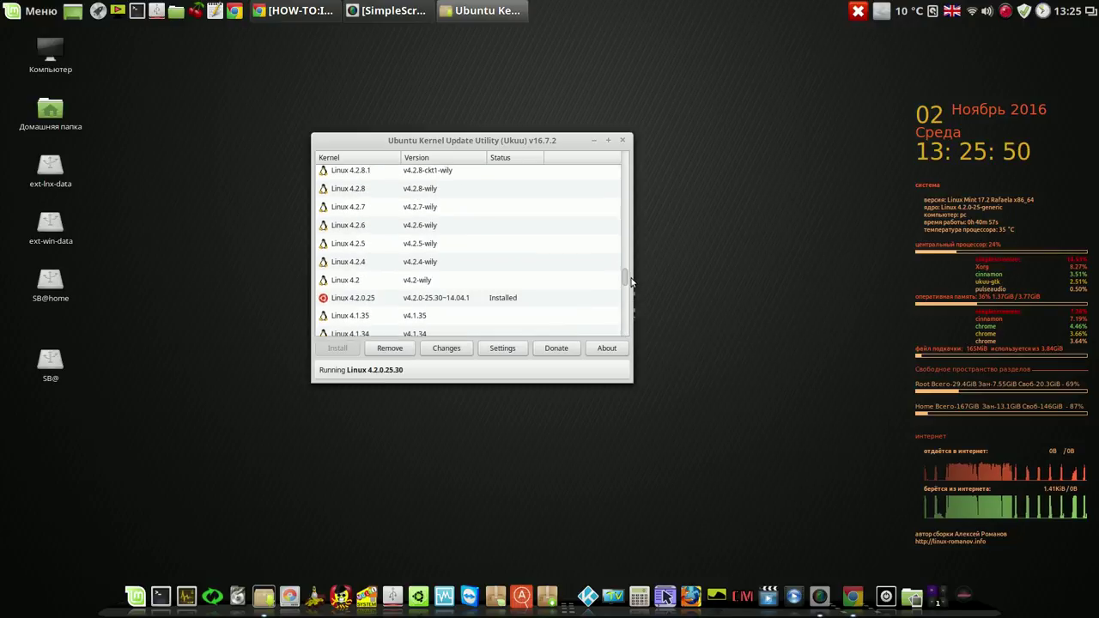
{"action": "left_click", "coordinate": [489, 297]}
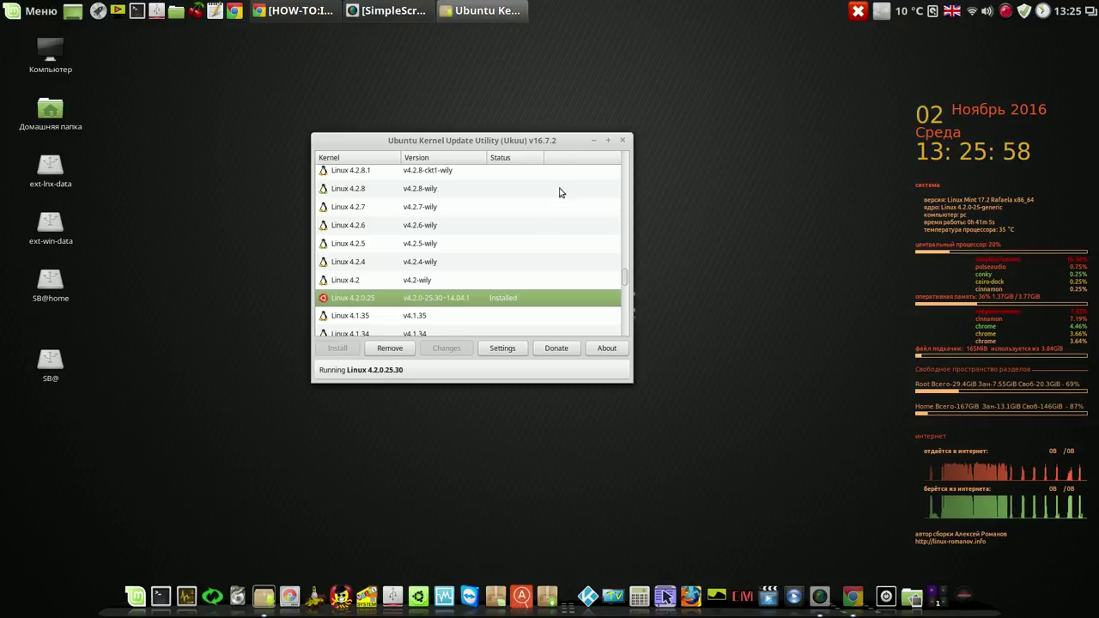
{"action": "left_click", "coordinate": [625, 140]}
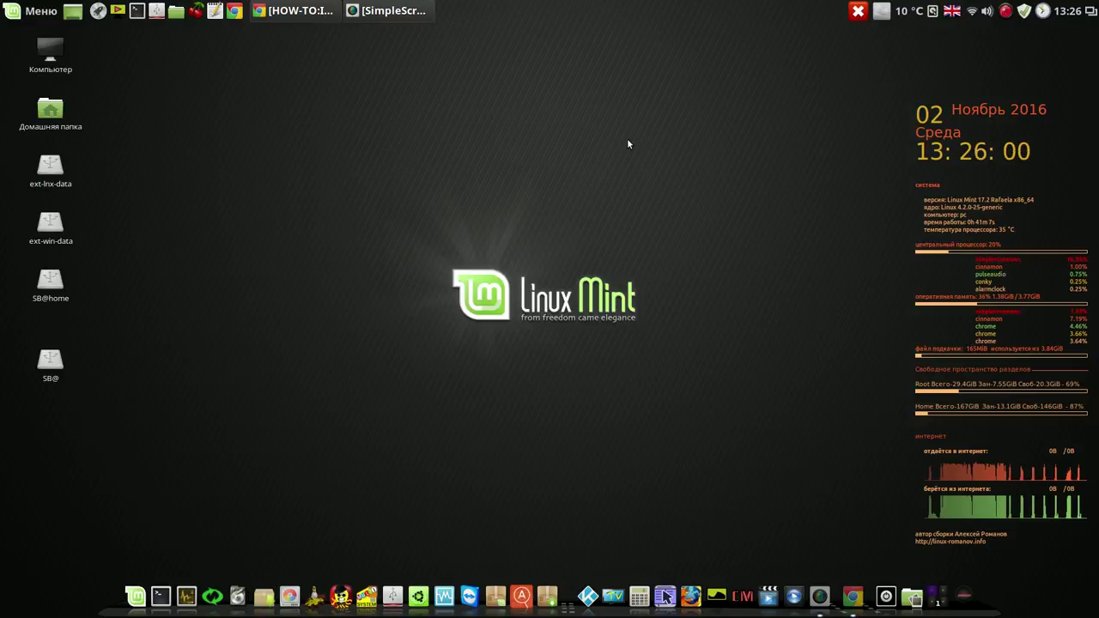
{"action": "left_click", "coordinate": [1006, 12]}
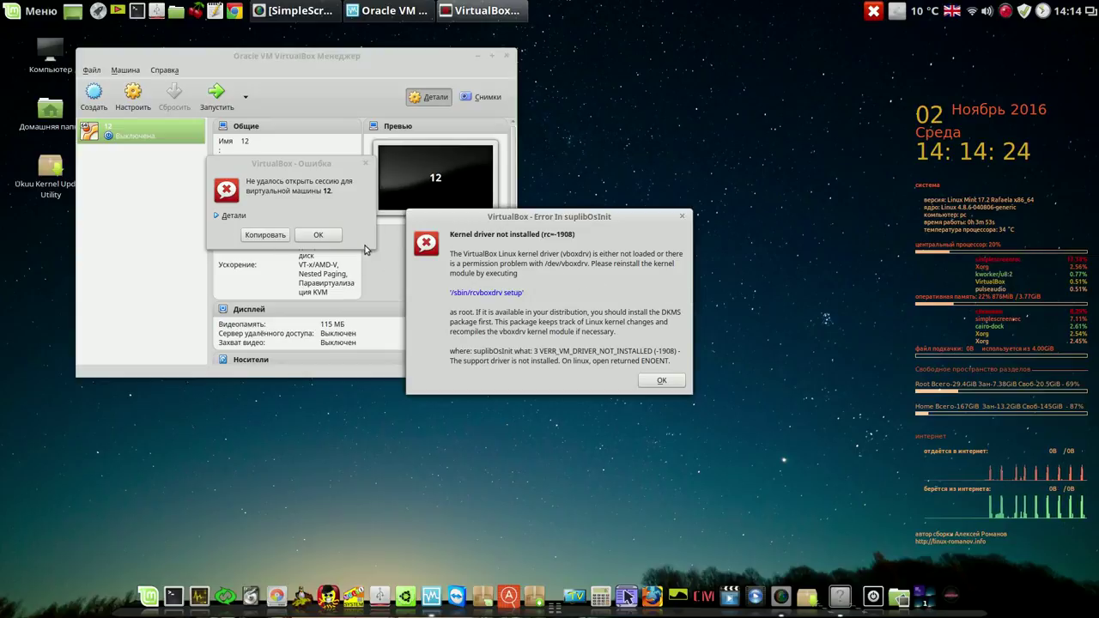
- Dismiss the VirtualBox session error and the kernel driver error
{"action": "left_click", "coordinate": [318, 236]}
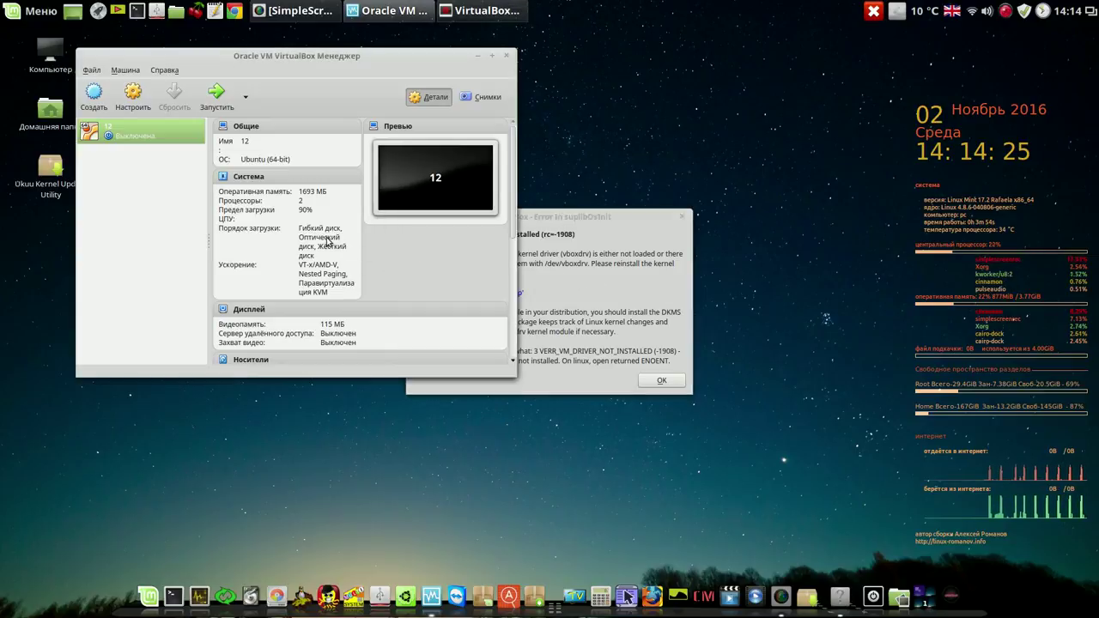
{"action": "left_click", "coordinate": [675, 386]}
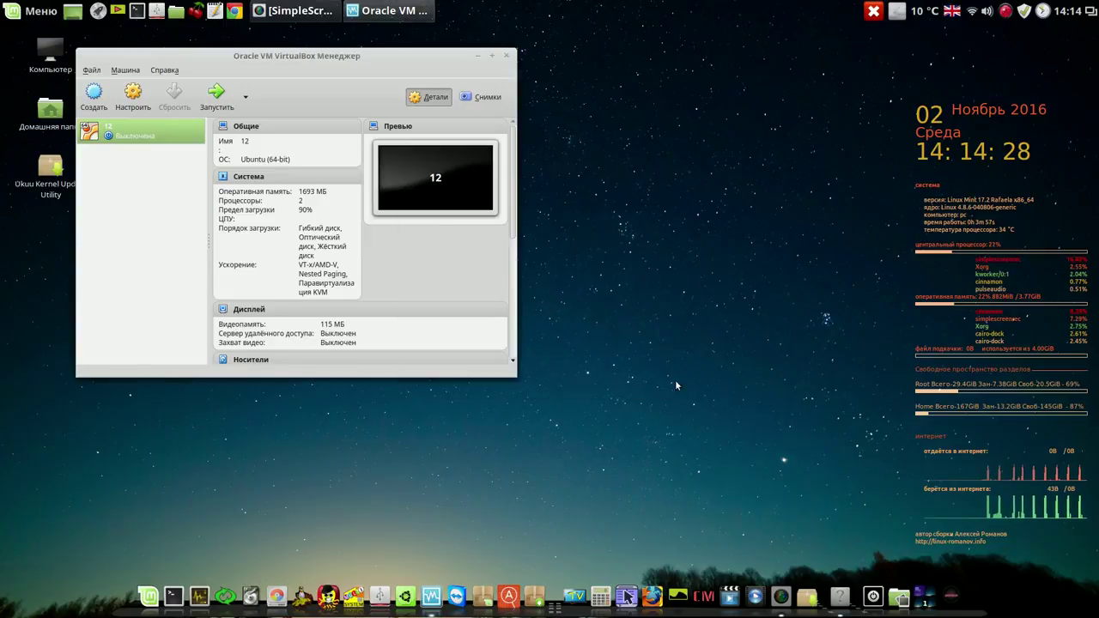
- Check the VirtualBox version in the program information on the new kernel, and close VirtualBox
{"action": "left_click", "coordinate": [169, 72]}
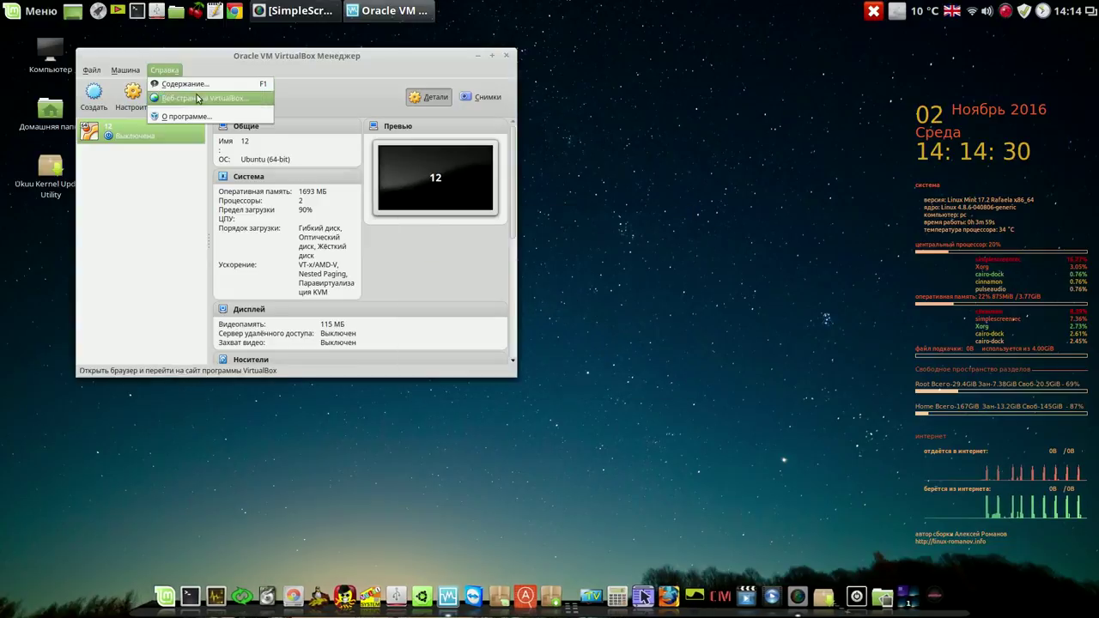
{"action": "left_click", "coordinate": [202, 117]}
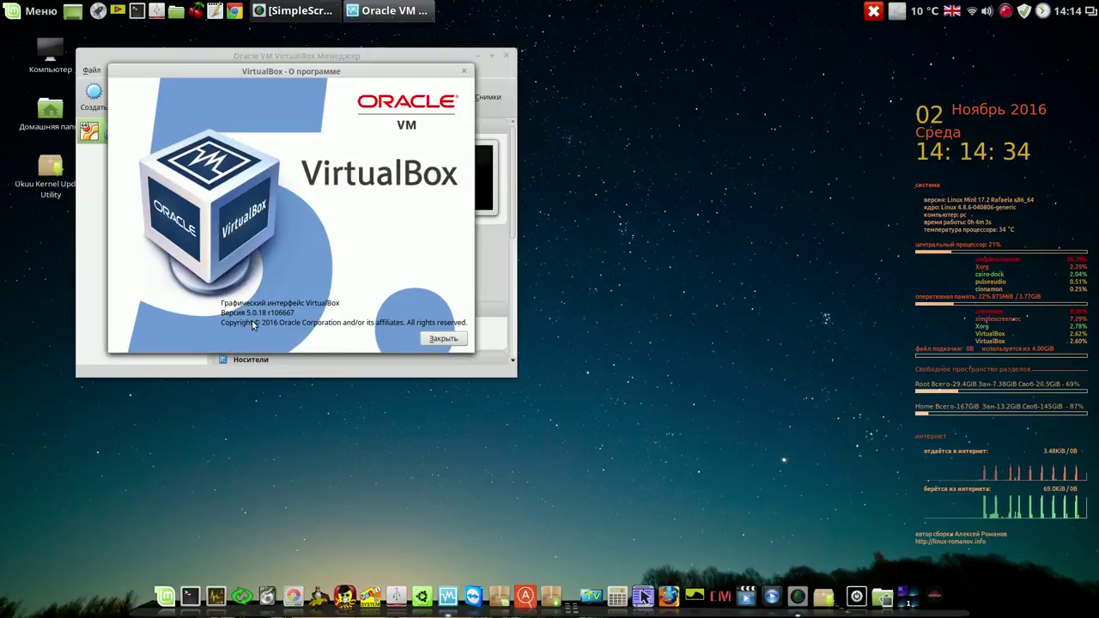
{"action": "left_click", "coordinate": [454, 341]}
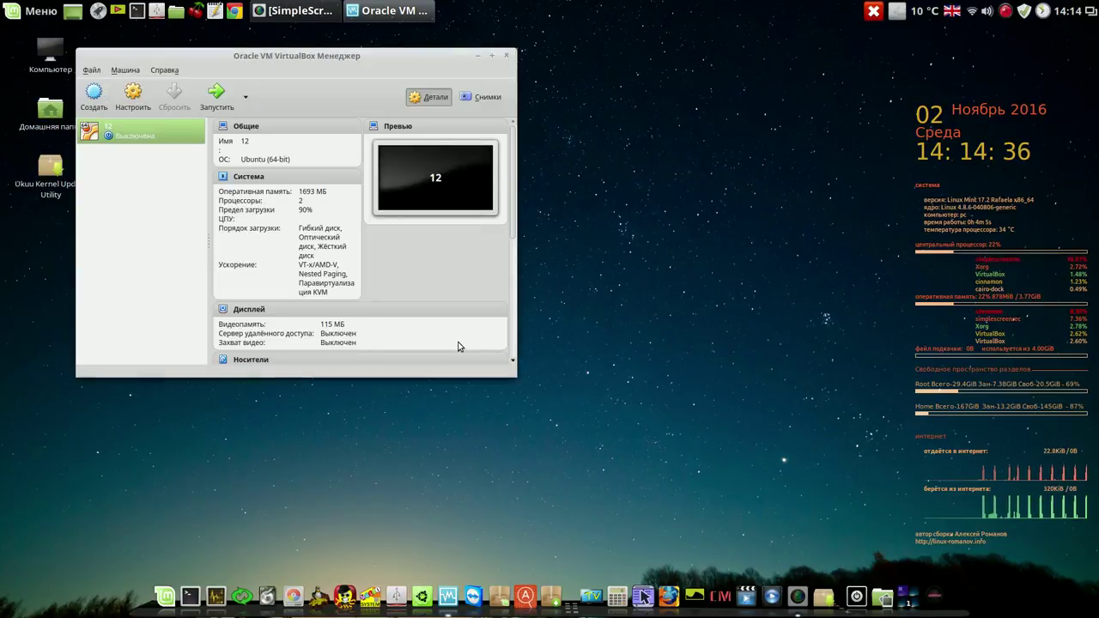
{"action": "left_click", "coordinate": [507, 55]}
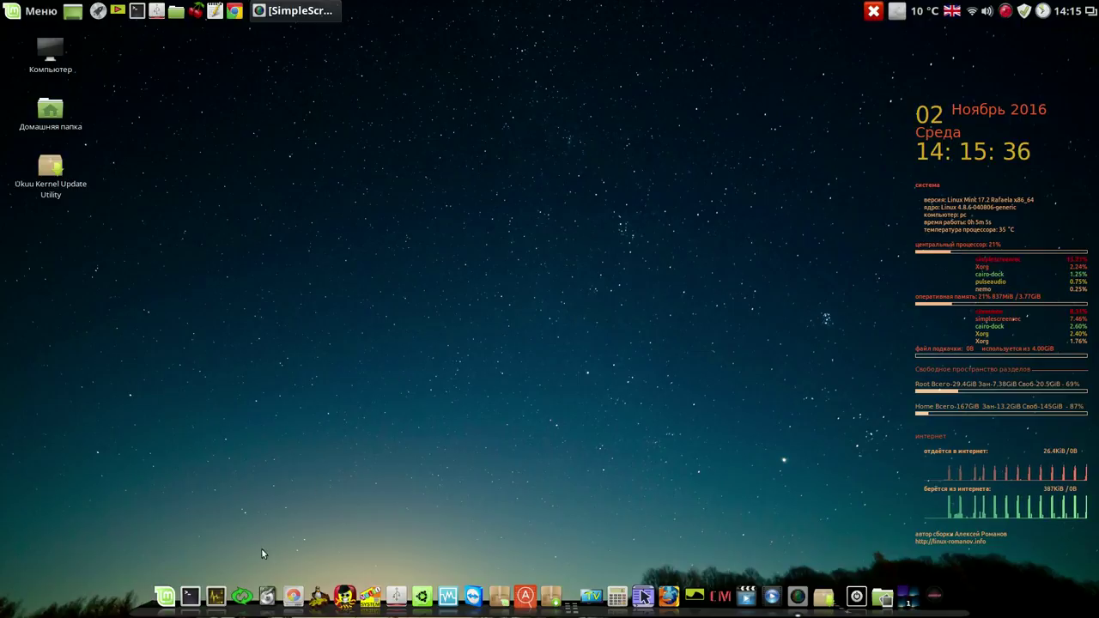
- Launch Systemback and authenticate with the administrator password
{"action": "left_click", "coordinate": [241, 590]}
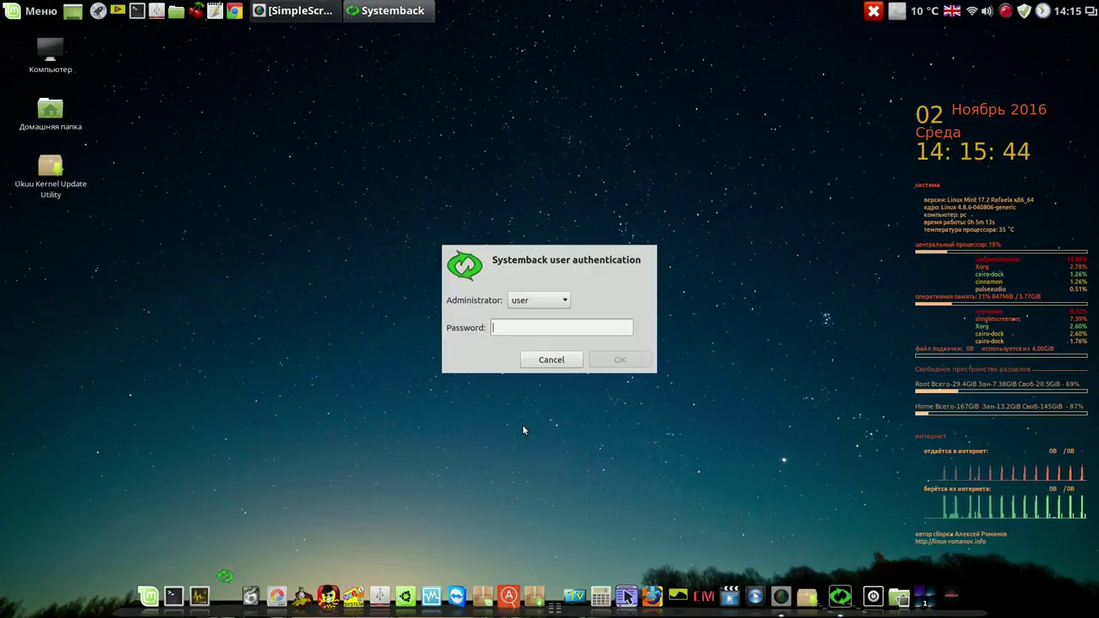
{"action": "type", "text": "1"}
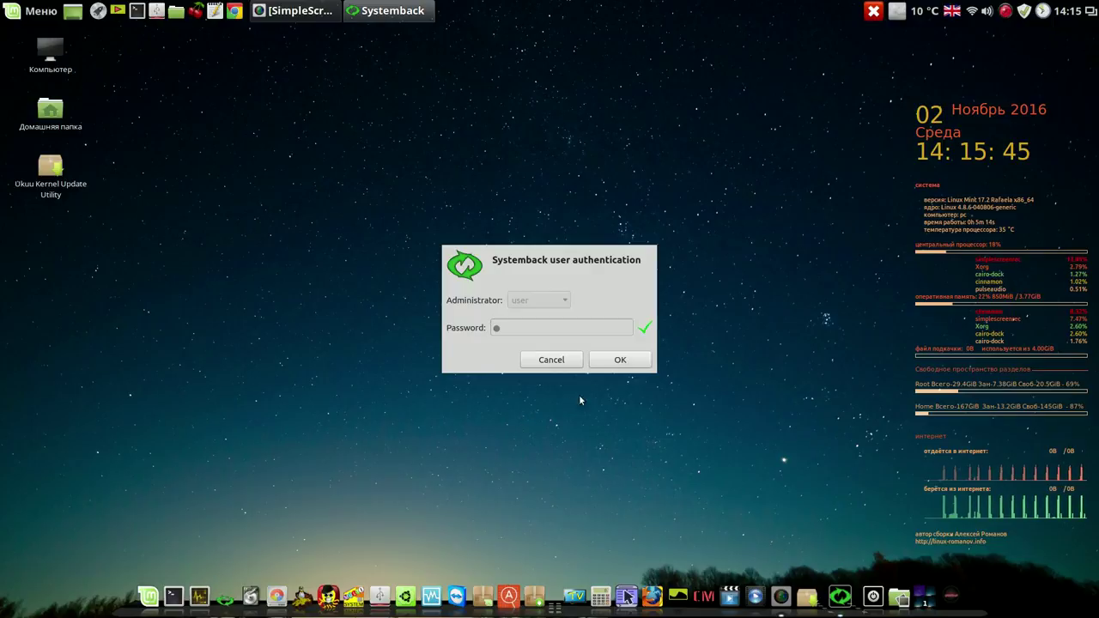
{"action": "left_click", "coordinate": [624, 361]}
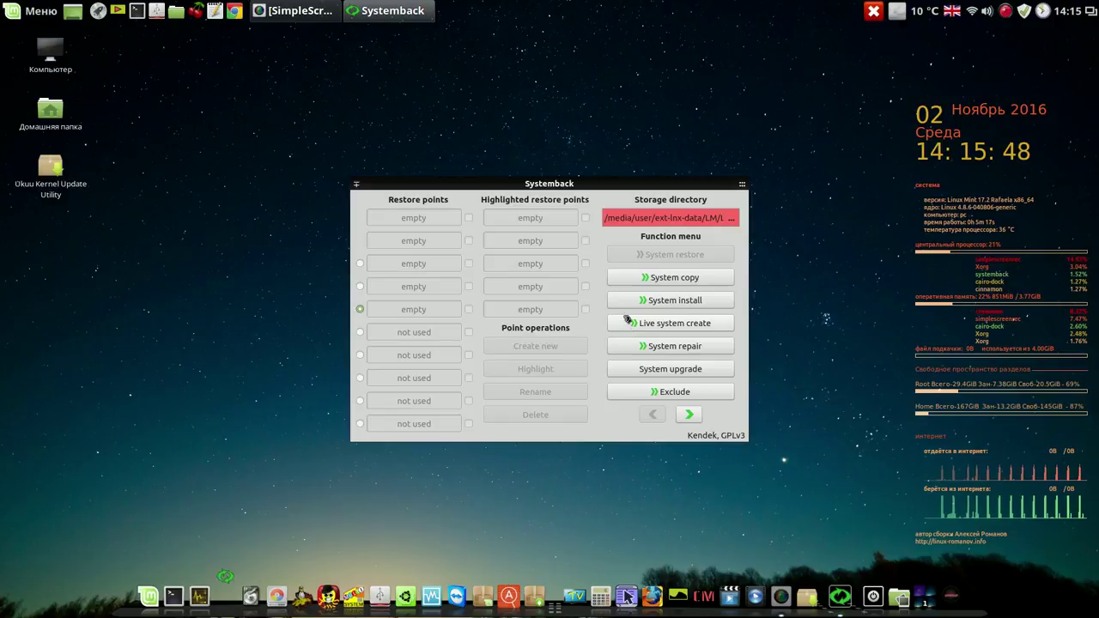
- Expand the media folder in Systemback's storage directory selection, and close the file manager windows of the mounted drives
{"action": "left_click", "coordinate": [729, 218]}
{"action": "left_click", "coordinate": [374, 308]}
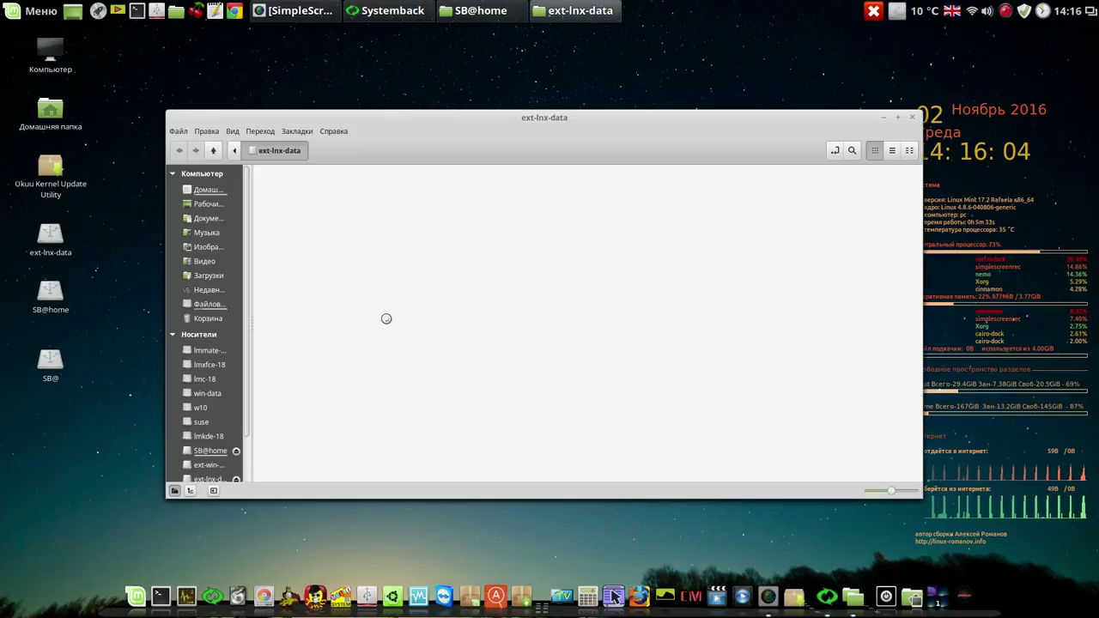
{"action": "left_click", "coordinate": [912, 118]}
{"action": "left_click", "coordinate": [913, 118]}
{"action": "left_click", "coordinate": [913, 118]}
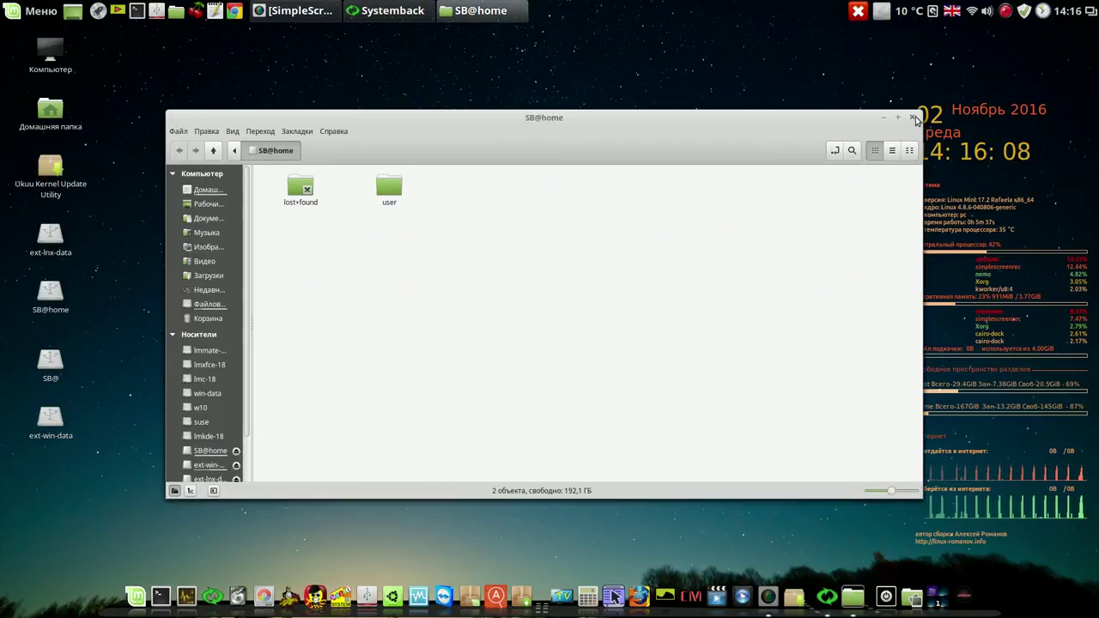
{"action": "left_click", "coordinate": [914, 118]}
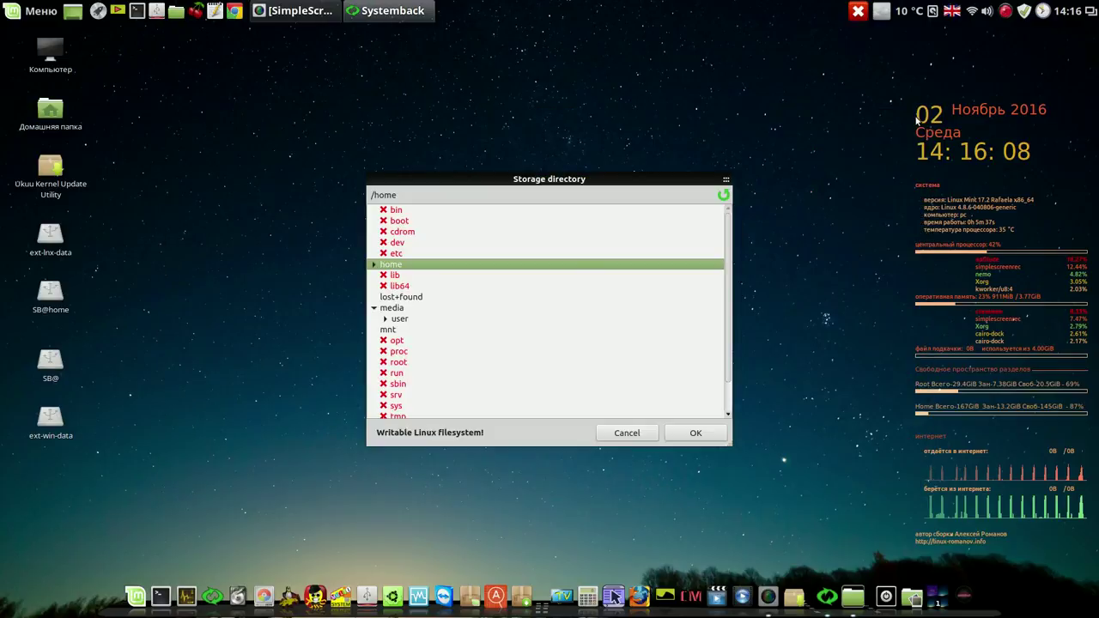
- Set the storage directory to the LMC 17 2 folder inside /media/user/ext-lnx-data/LM
{"action": "left_click", "coordinate": [386, 319]}
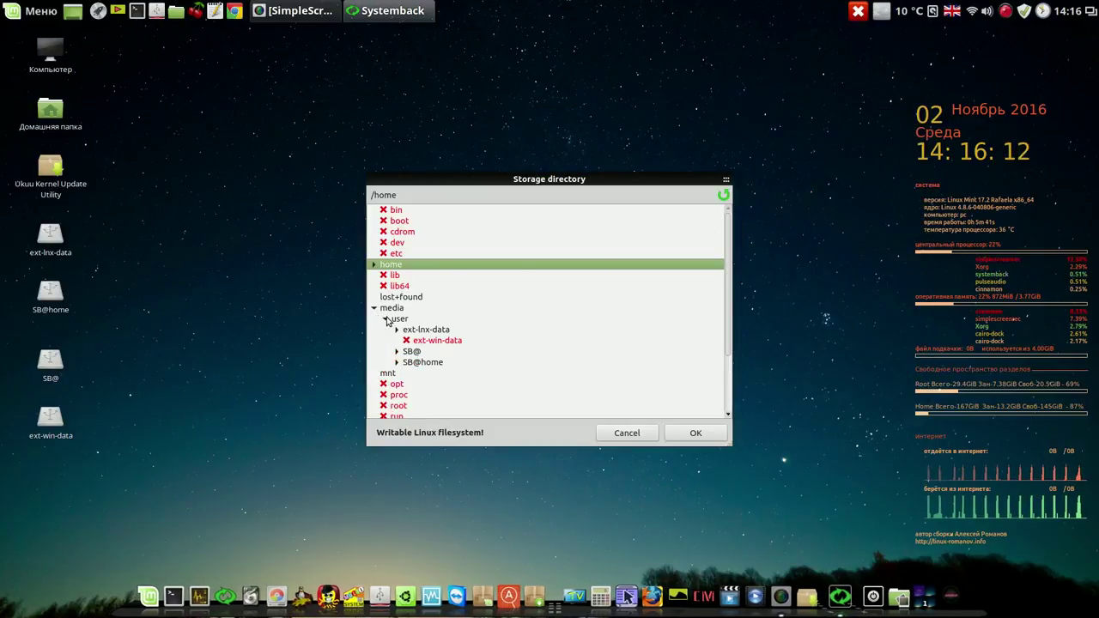
{"action": "left_click", "coordinate": [396, 329]}
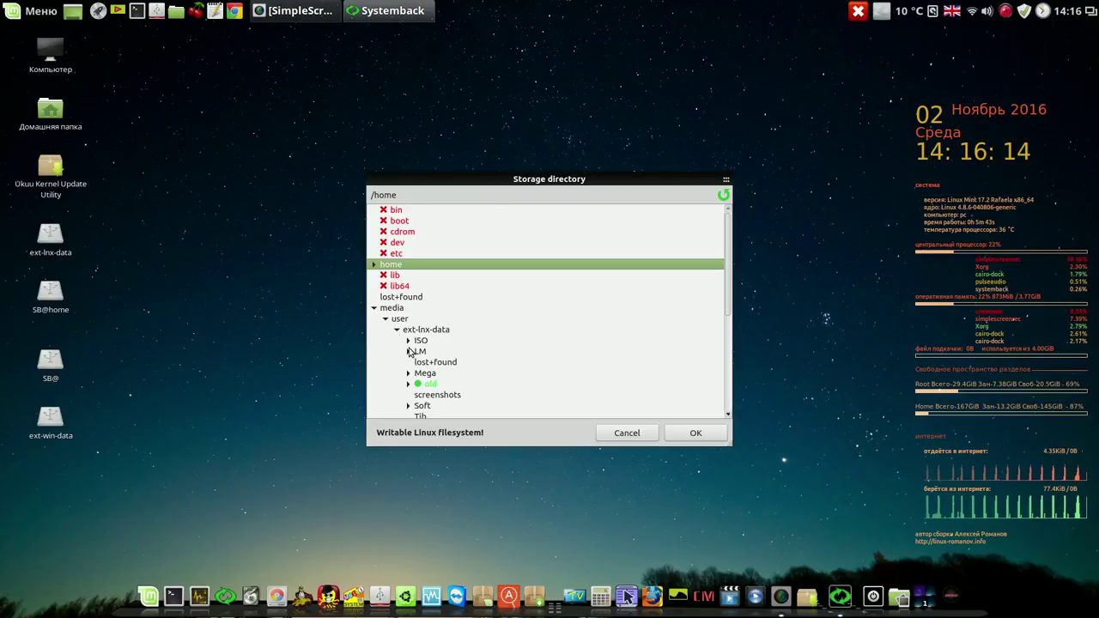
{"action": "left_click", "coordinate": [408, 352]}
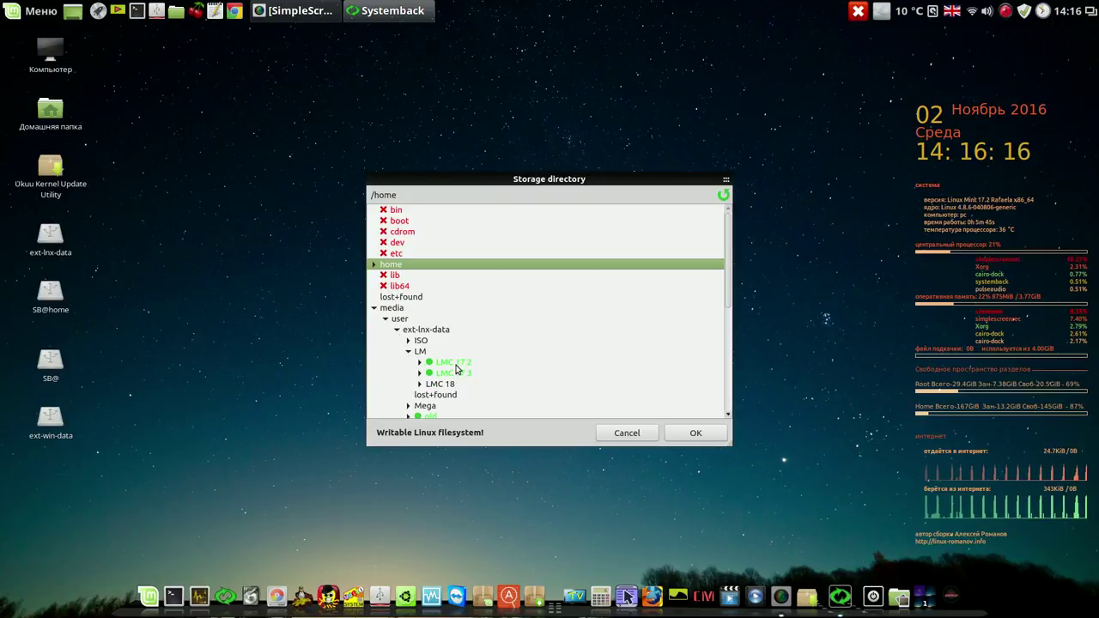
{"action": "left_click", "coordinate": [457, 364]}
{"action": "left_click", "coordinate": [697, 434]}
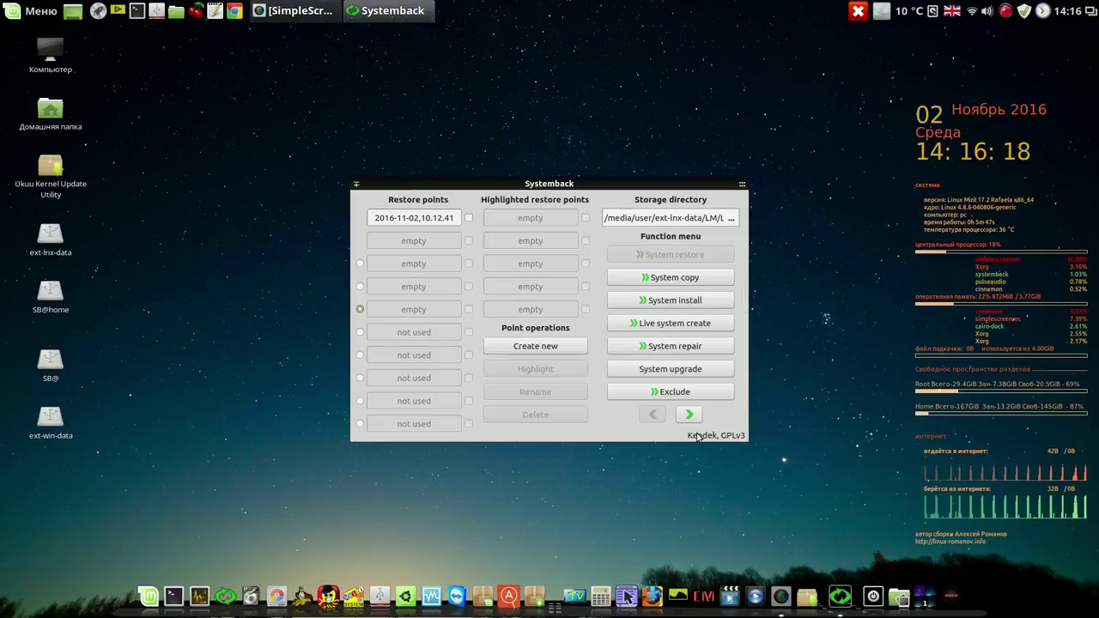
- Start restoring the complete system to the 2016-11-02,10.12.41 restore point, and move the progress window higher on the desktop
{"action": "left_click", "coordinate": [468, 218]}
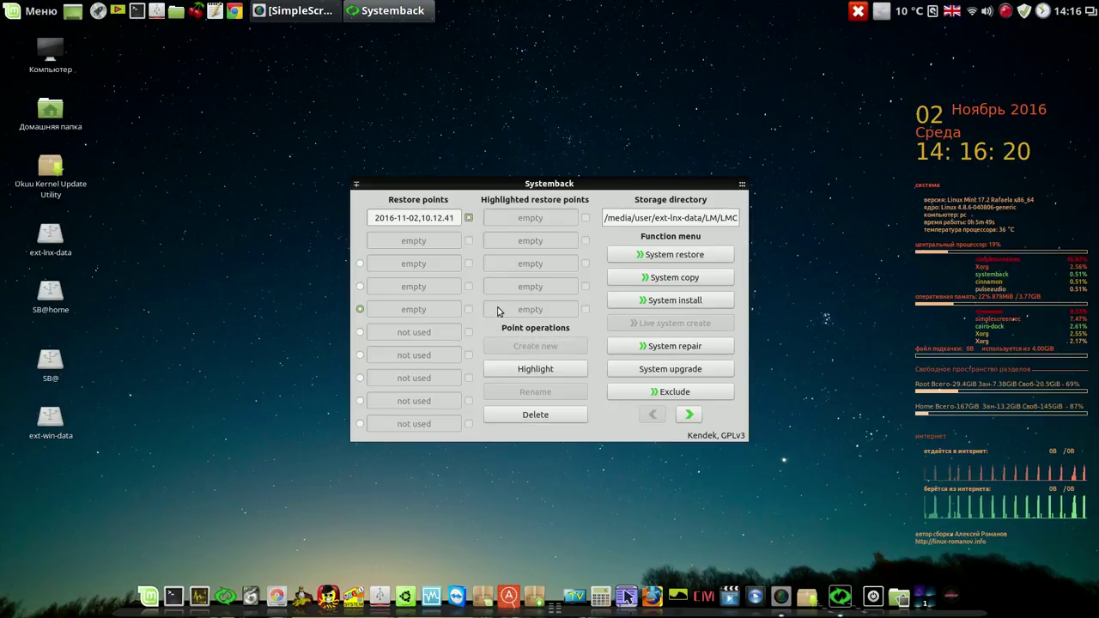
{"action": "left_click", "coordinate": [698, 255]}
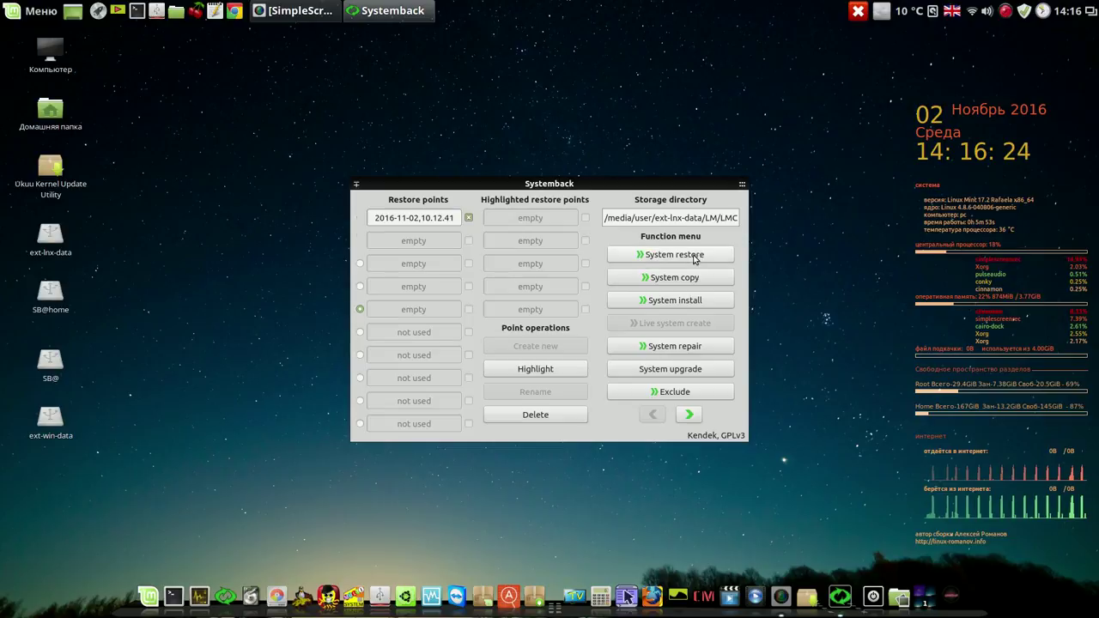
{"action": "left_click", "coordinate": [706, 426]}
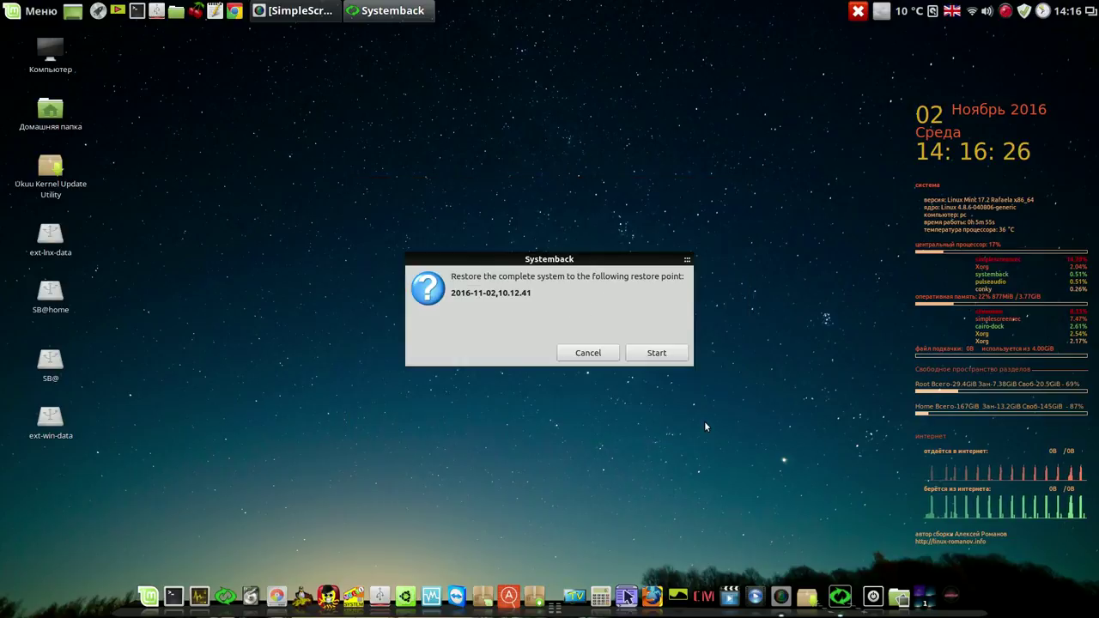
{"action": "left_click", "coordinate": [664, 353]}
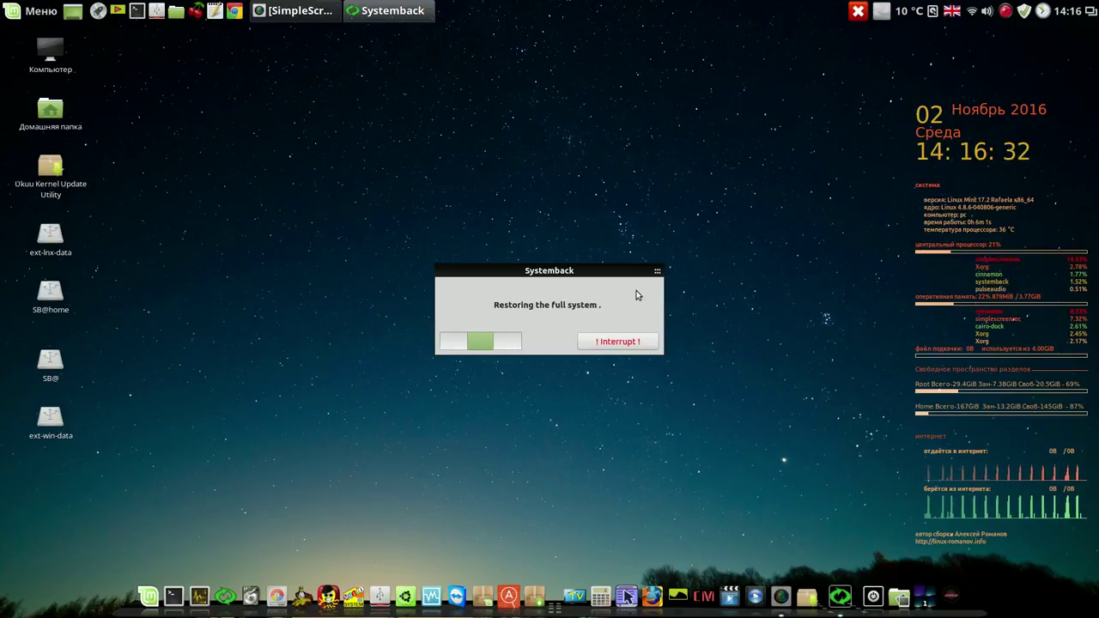
{"action": "left_click_drag", "start_coordinate": [620, 271], "coordinate": [634, 101]}
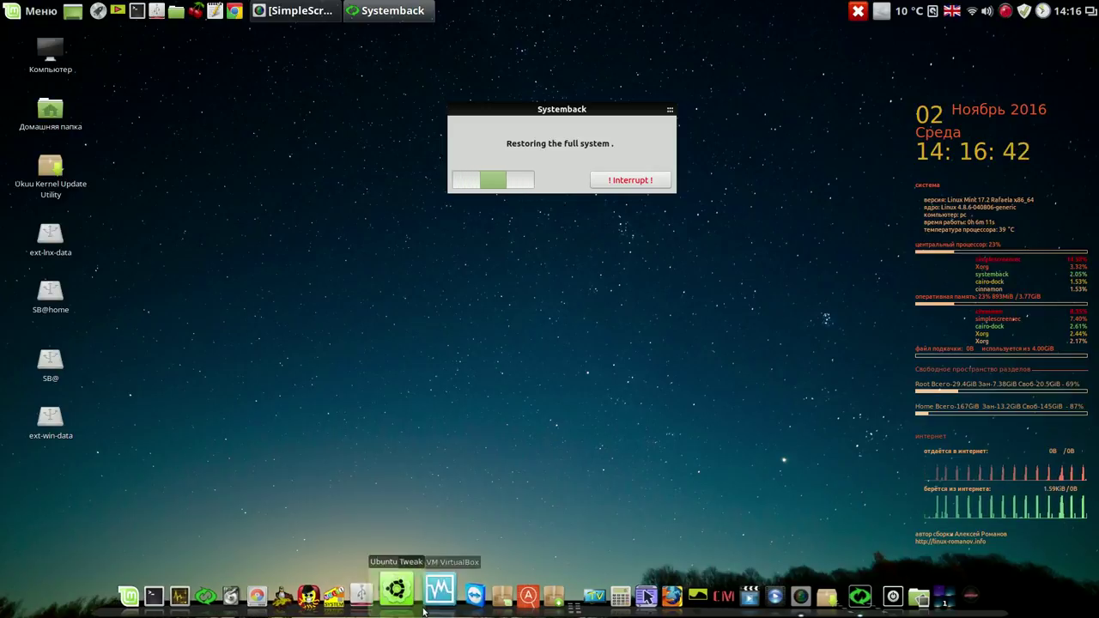
{"action": "left_click", "coordinate": [1006, 11]}
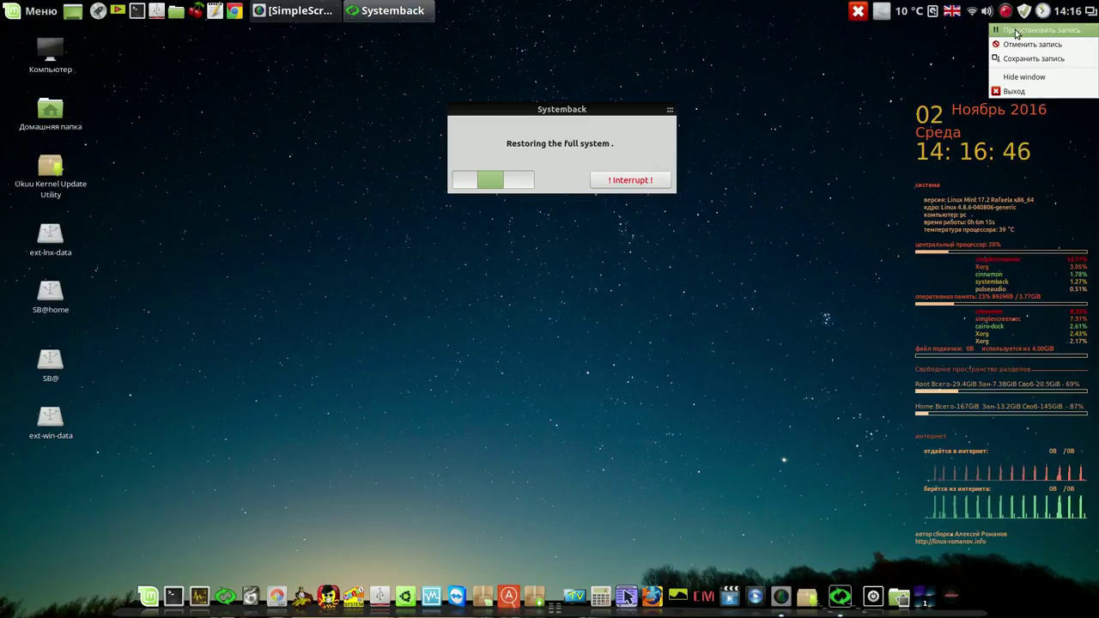
{"action": "left_click", "coordinate": [1013, 28]}
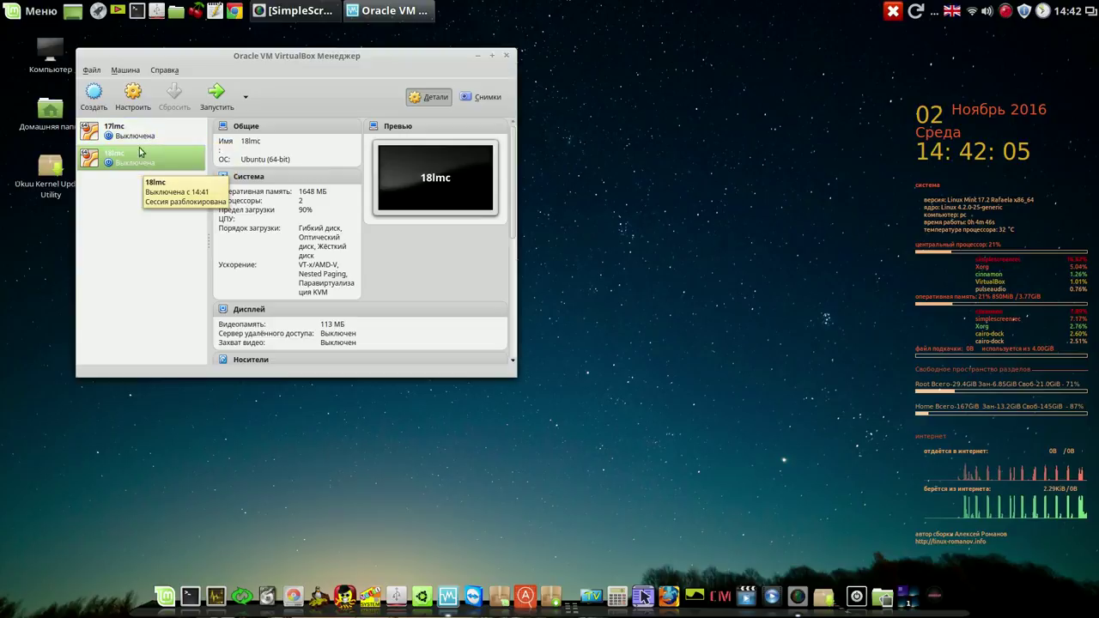
- Check the installed VirtualBox version in the program's About information and close it
{"action": "left_click", "coordinate": [166, 72]}
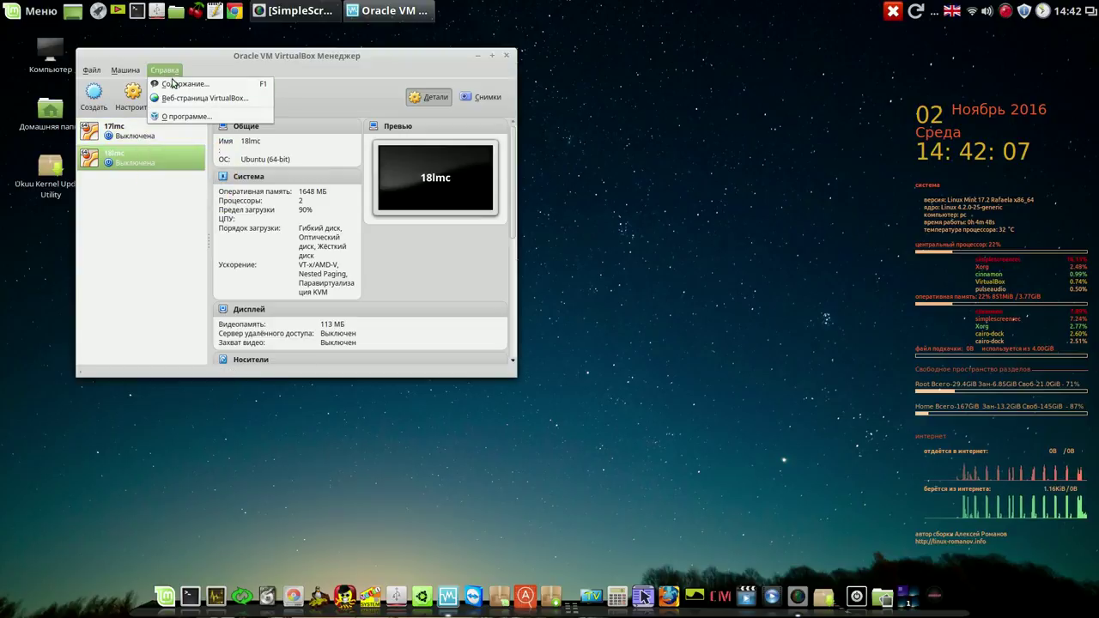
{"action": "left_click", "coordinate": [176, 115]}
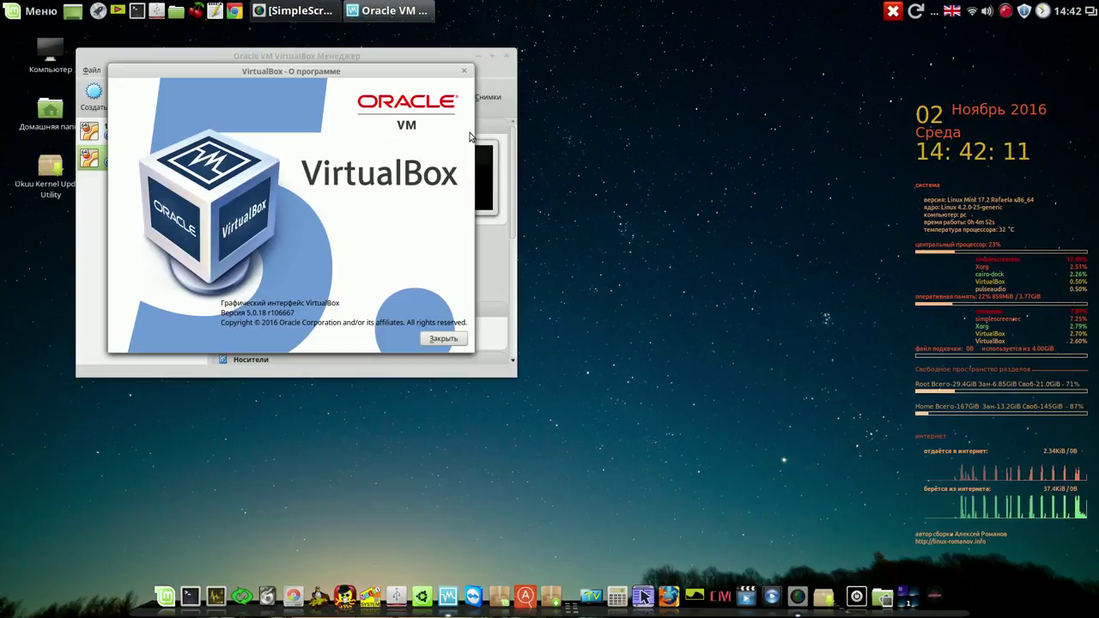
{"action": "left_click", "coordinate": [464, 70]}
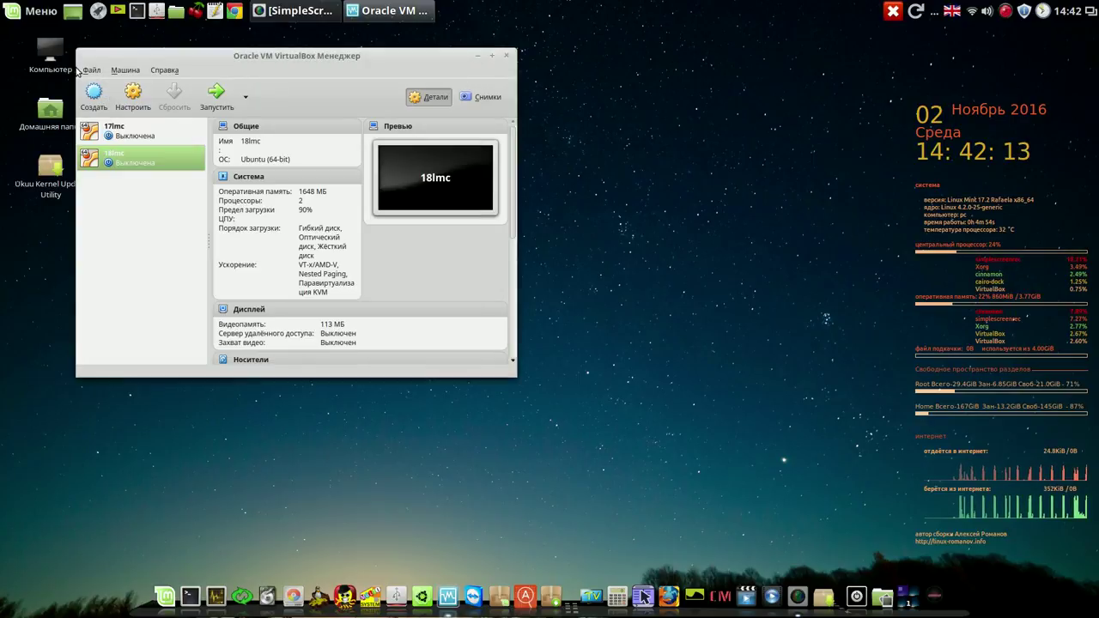
- Review the installed extension pack and its version in VirtualBox's global preferences, and close the preferences
{"action": "left_click", "coordinate": [91, 70]}
{"action": "left_click", "coordinate": [104, 84]}
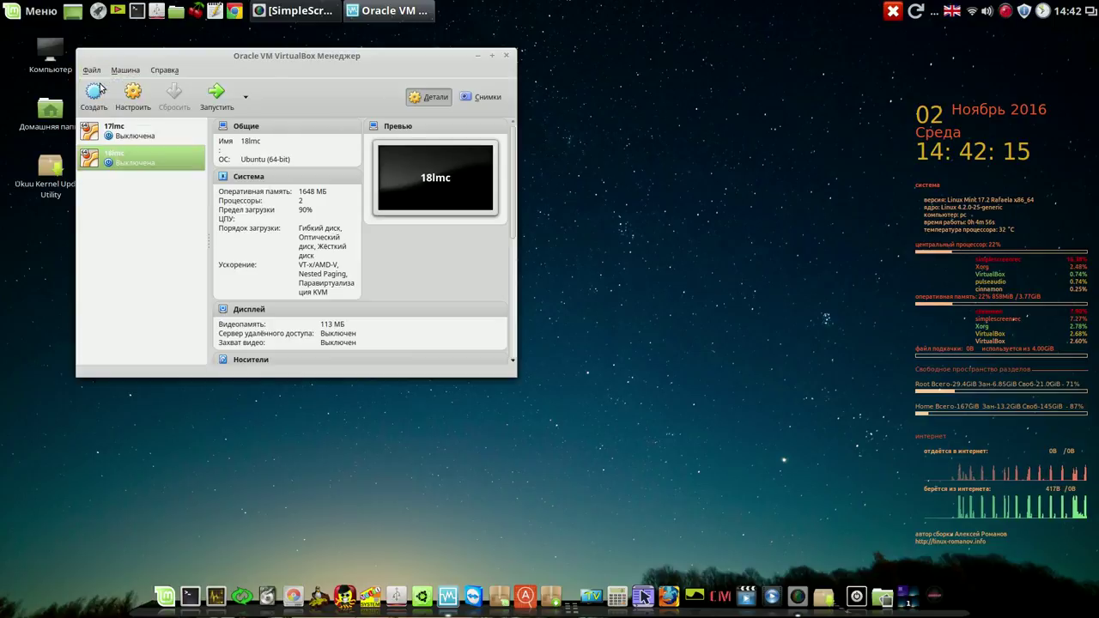
{"action": "left_click", "coordinate": [164, 211]}
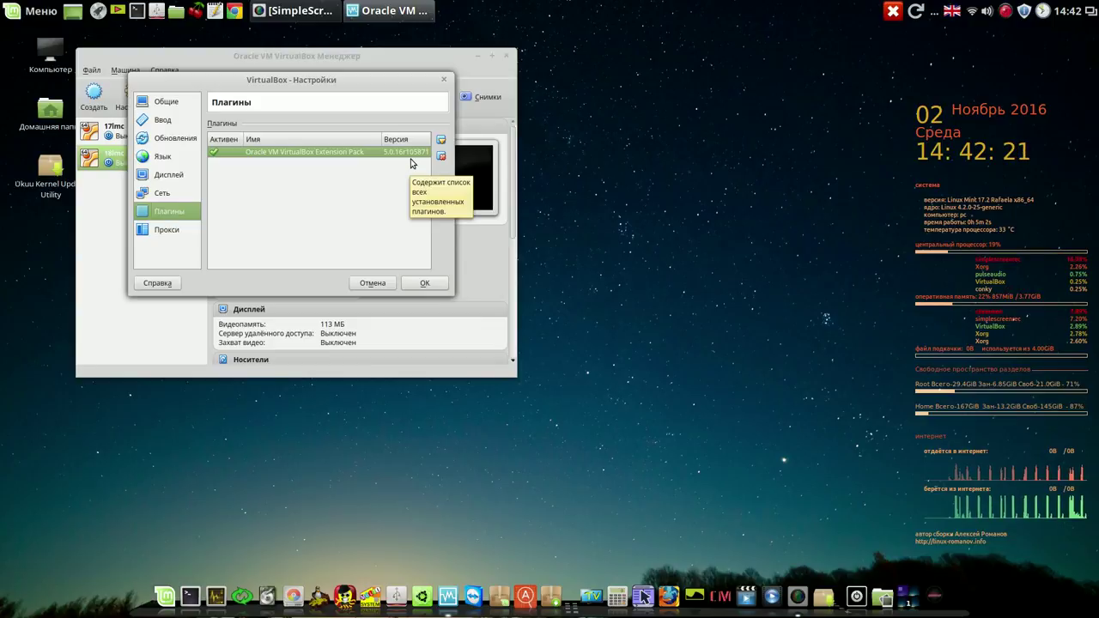
{"action": "left_click", "coordinate": [426, 282]}
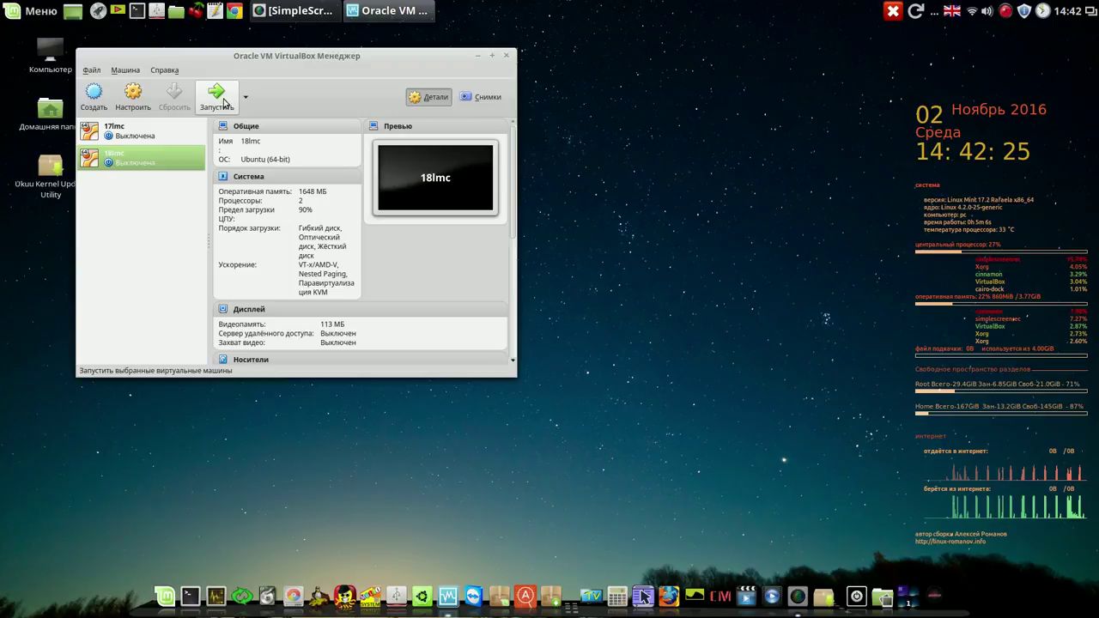
- Start the 17lmc virtual machine and boot its live system
{"action": "left_click", "coordinate": [154, 139]}
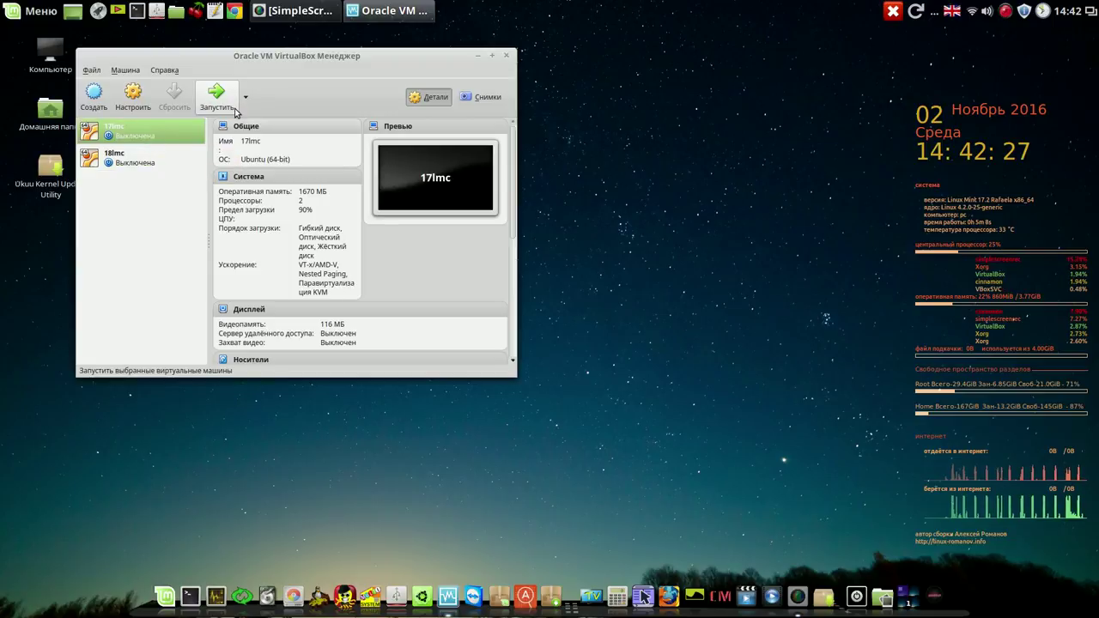
{"action": "left_click", "coordinate": [227, 98]}
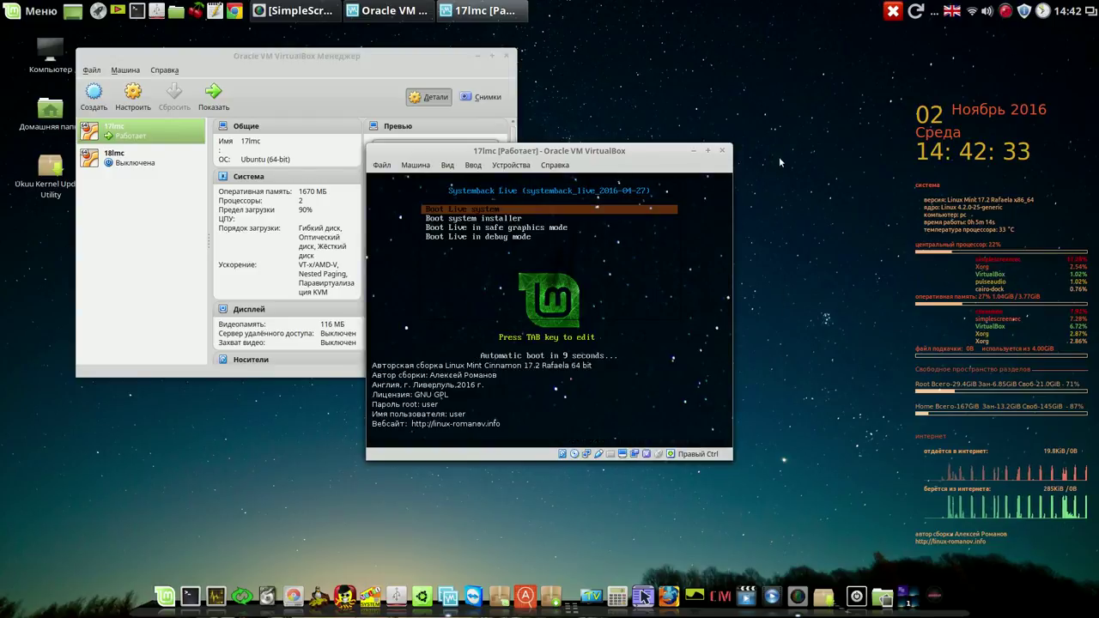
{"action": "key", "text": "Return"}
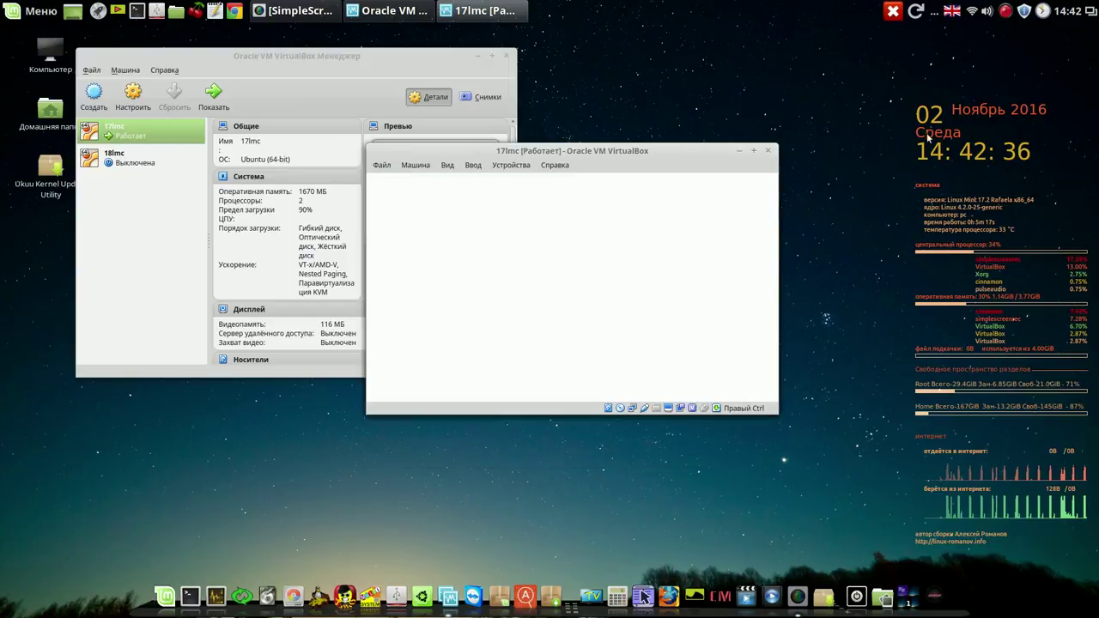
{"action": "left_click", "coordinate": [1005, 12]}
{"action": "left_click", "coordinate": [1016, 32]}
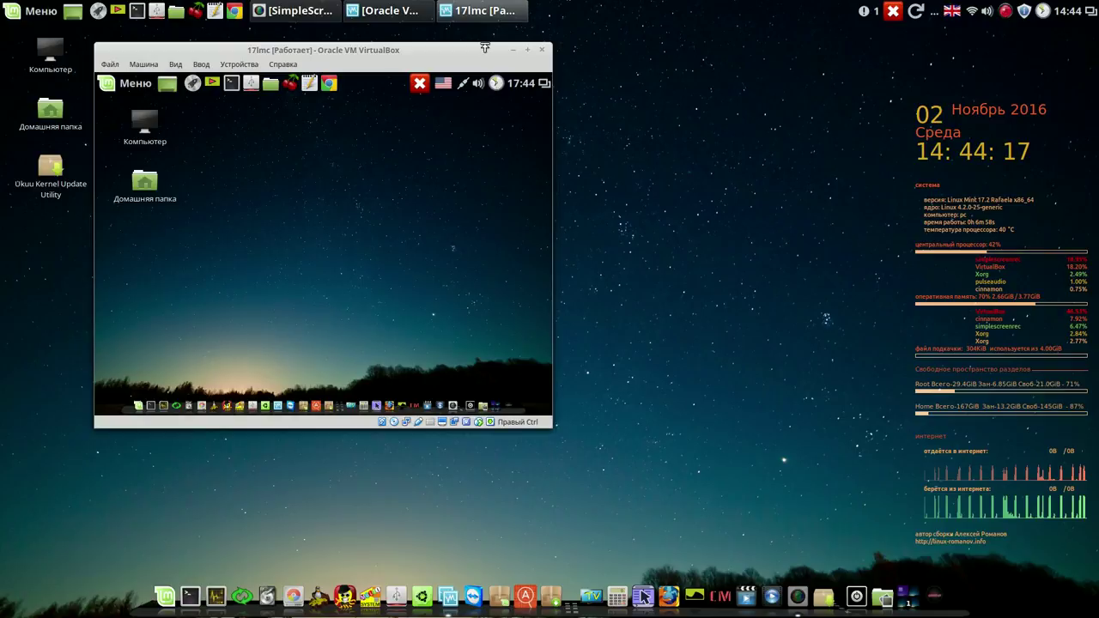
- Close the 17lmc virtual machine by powering it off
{"action": "left_click", "coordinate": [543, 52]}
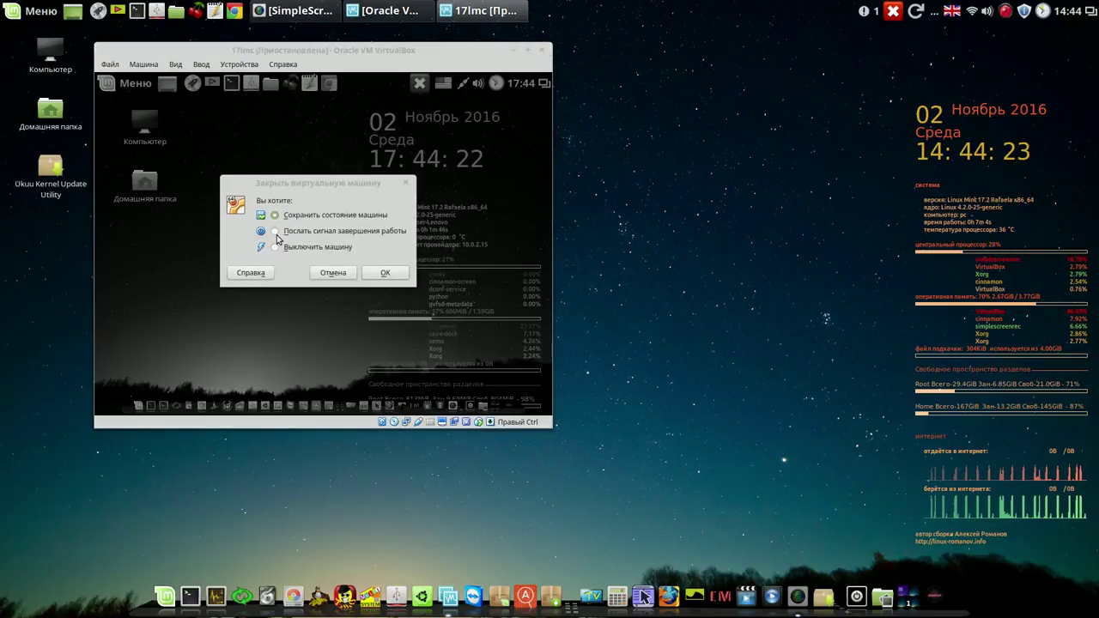
{"action": "left_click", "coordinate": [279, 247]}
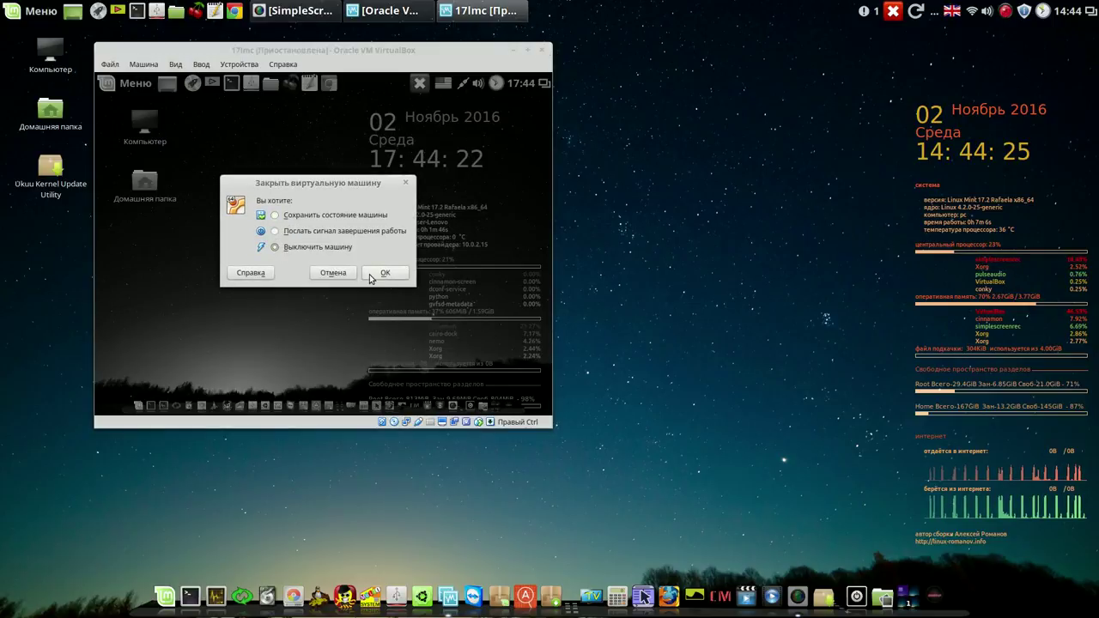
{"action": "left_click", "coordinate": [386, 273]}
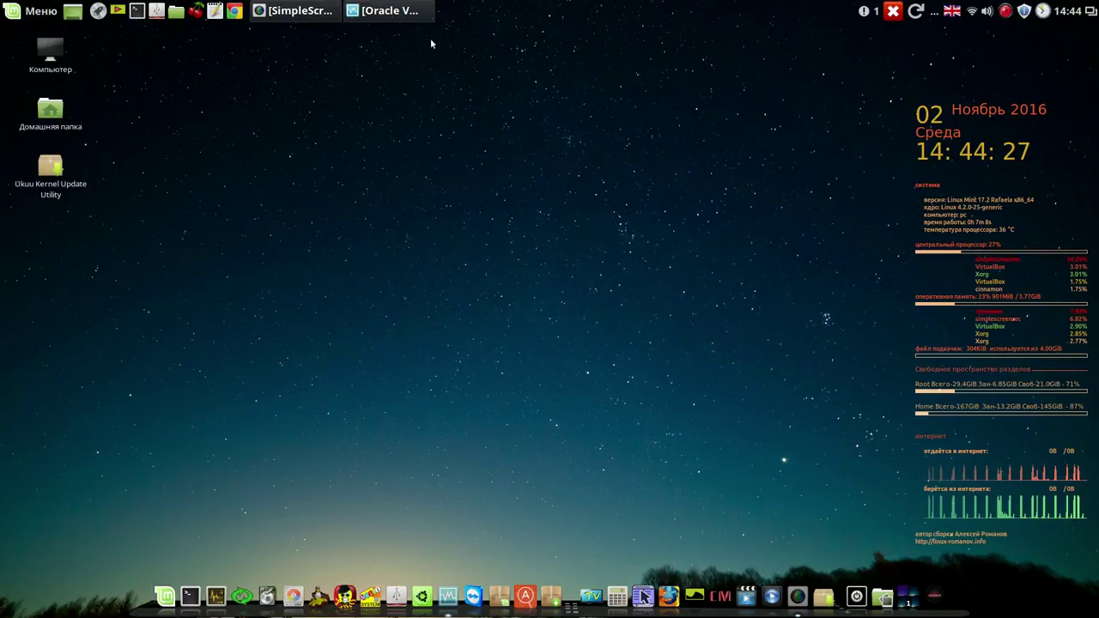
- Bring back the VirtualBox manager, start the 18lmc virtual machine and boot its live system
{"action": "left_click", "coordinate": [420, 14]}
{"action": "left_click", "coordinate": [131, 164]}
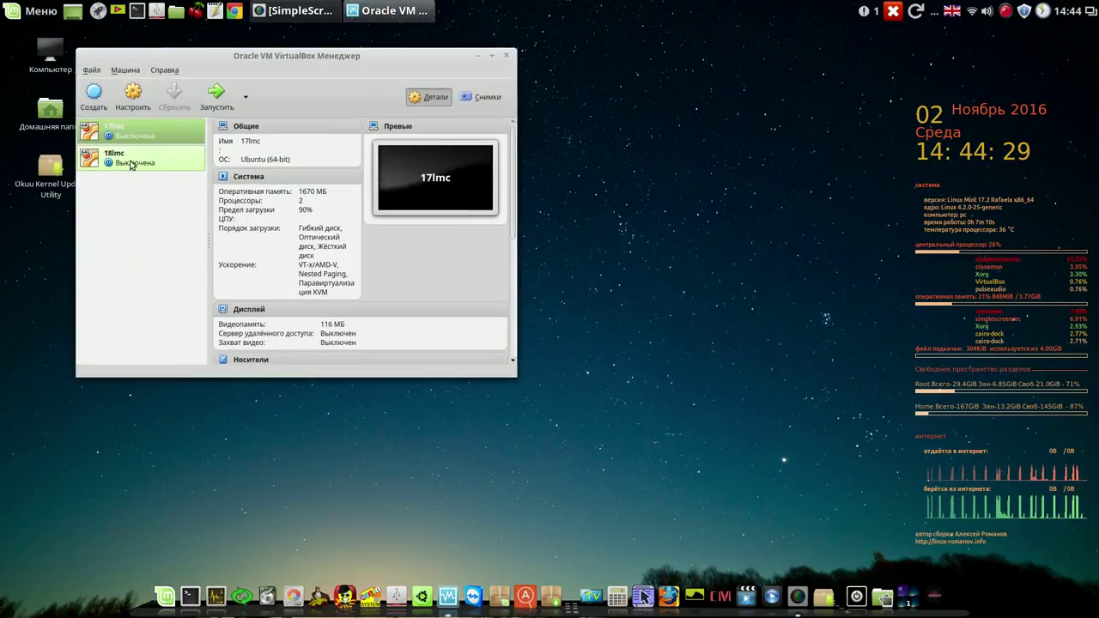
{"action": "left_click", "coordinate": [219, 94]}
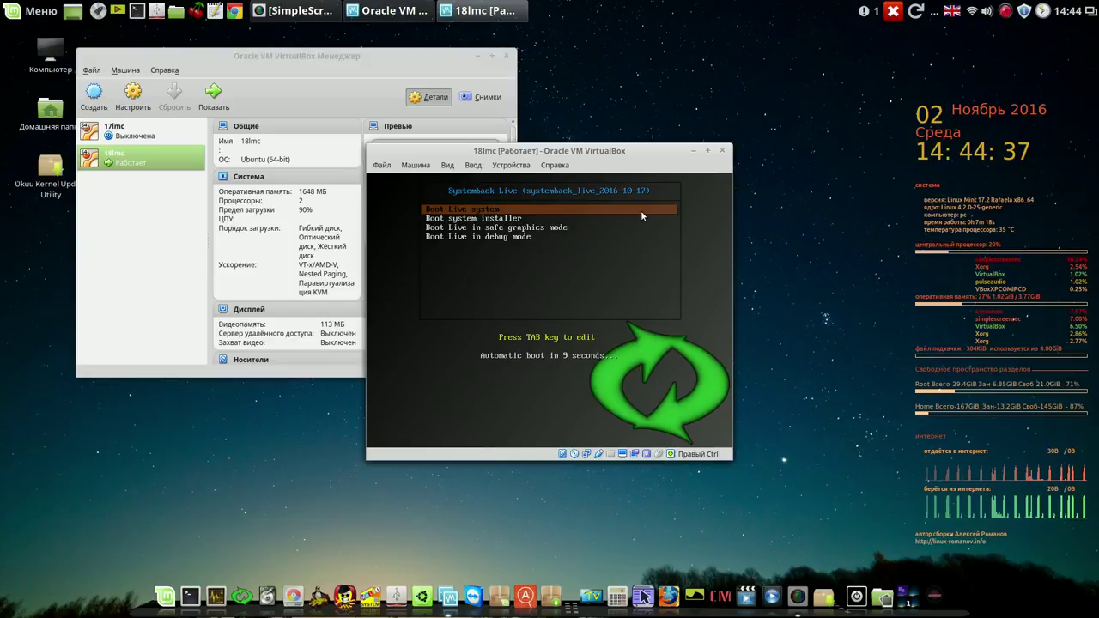
{"action": "key", "text": "Return"}
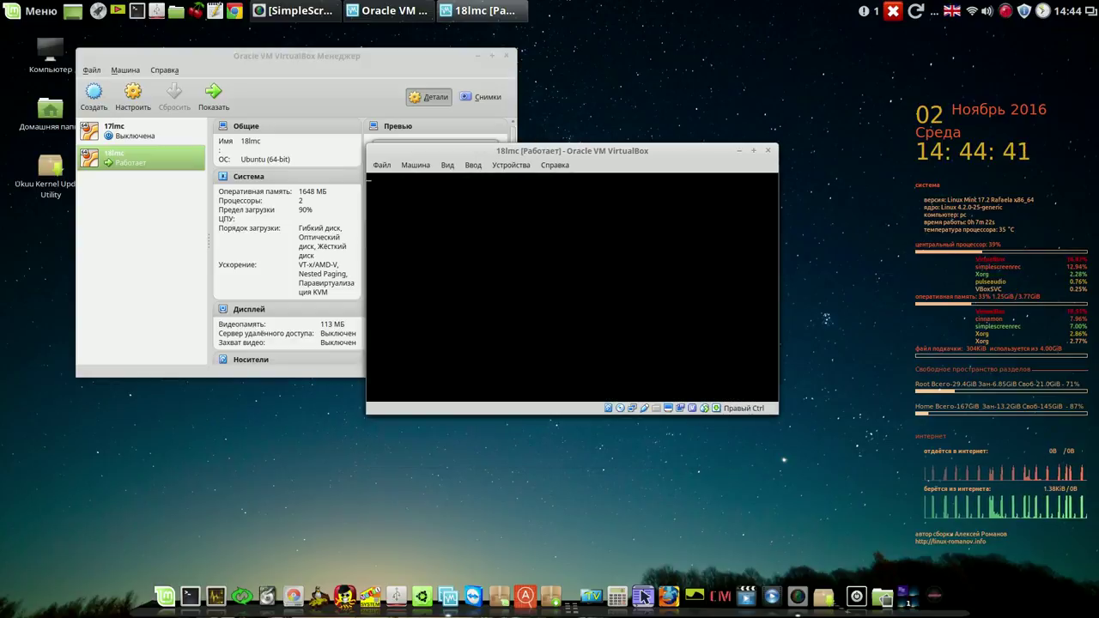
{"action": "left_click", "coordinate": [1008, 14]}
{"action": "left_click", "coordinate": [1011, 15]}
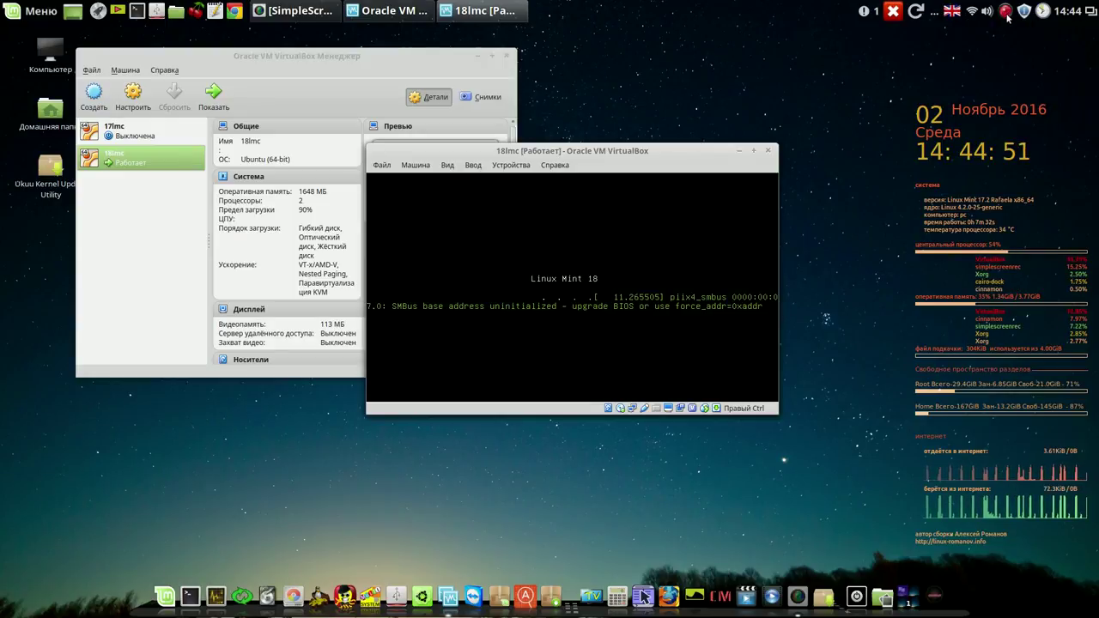
{"action": "left_click", "coordinate": [1007, 13]}
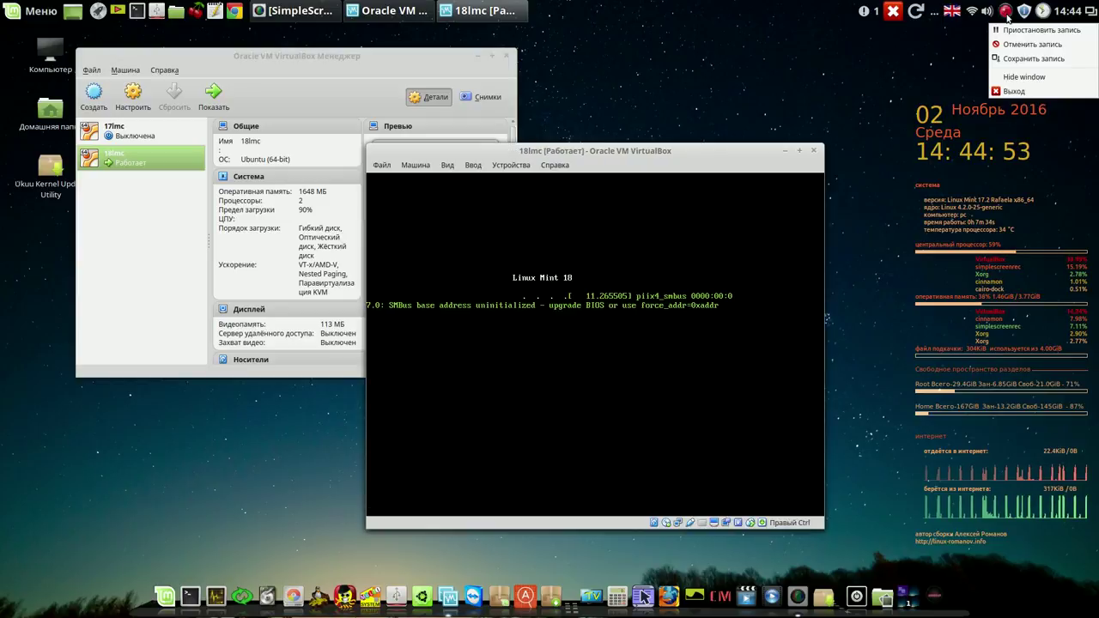
{"action": "left_click", "coordinate": [1010, 32]}
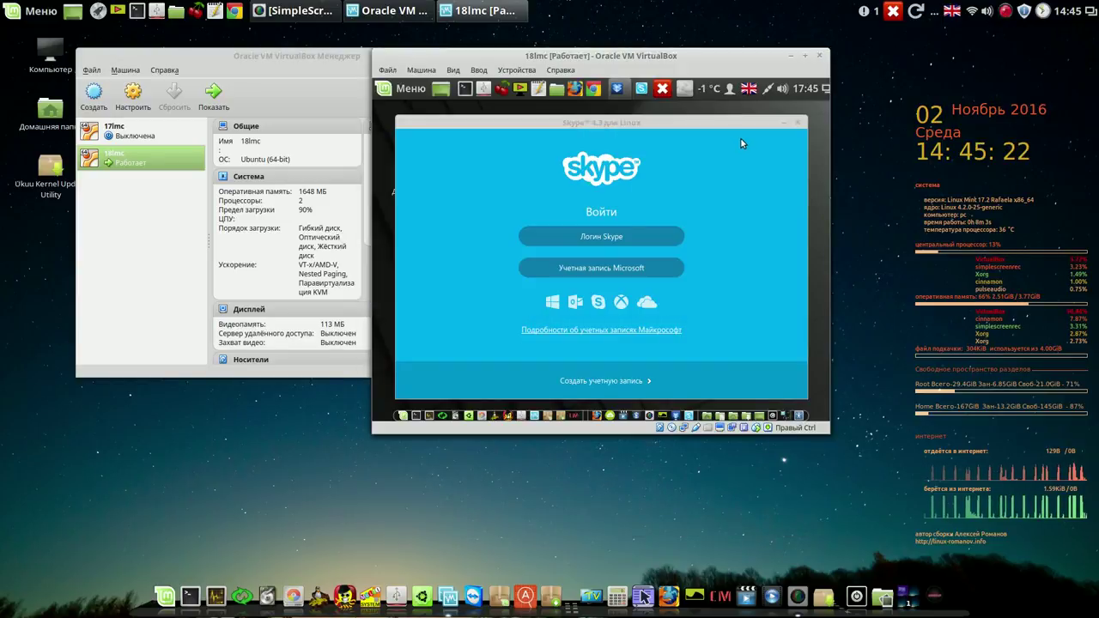
- Close the Skype sign-in window and cancel the Dropbox installation inside the 18lmc guest
{"action": "left_click", "coordinate": [798, 125]}
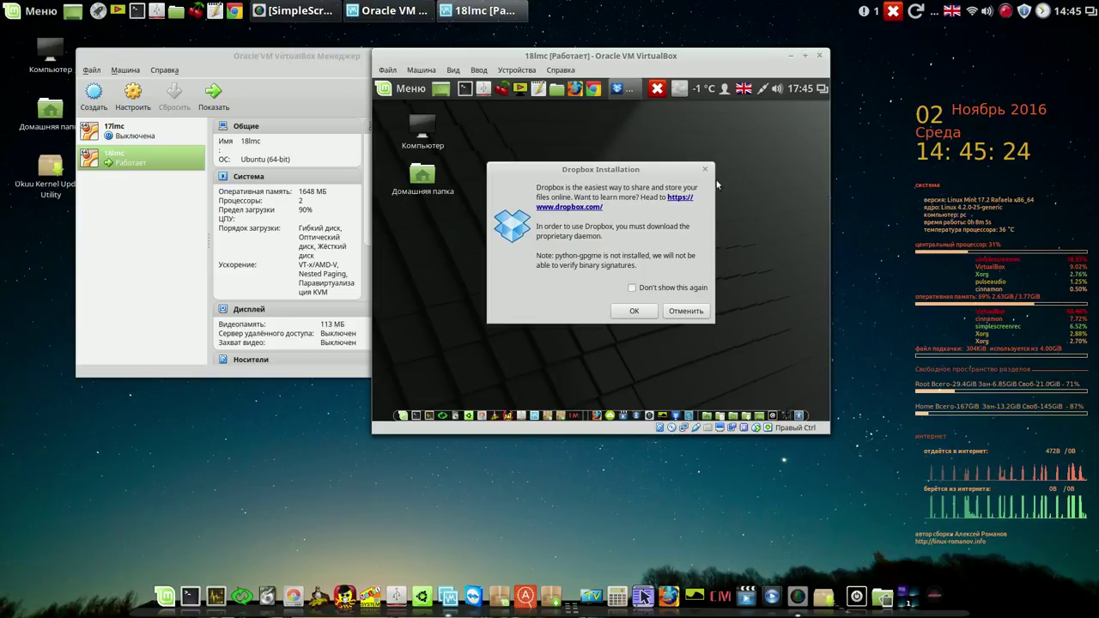
{"action": "left_click", "coordinate": [682, 314]}
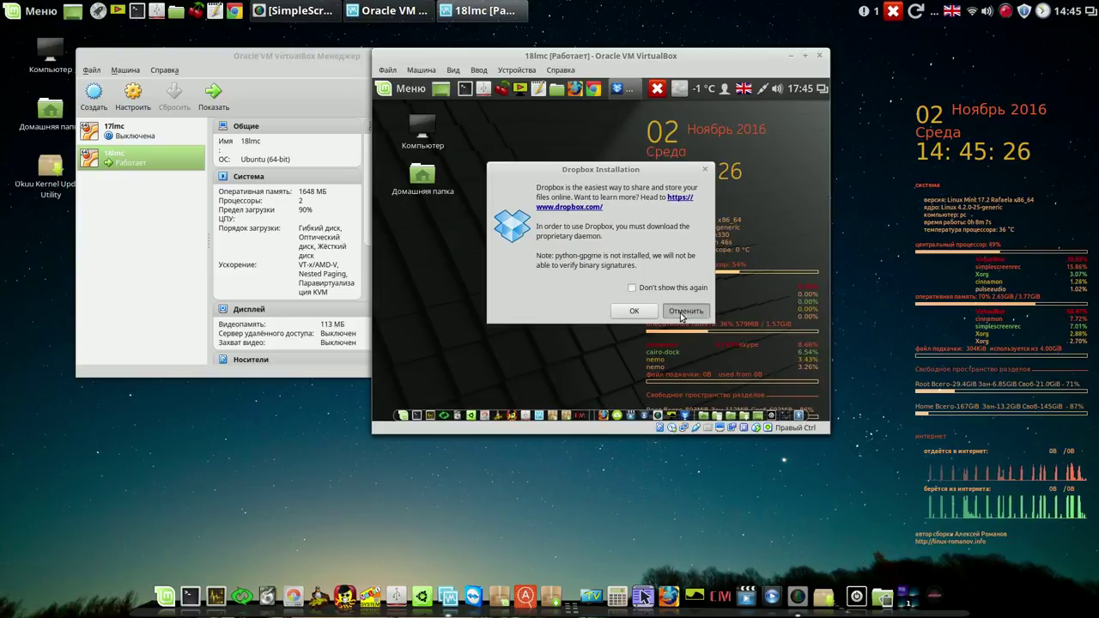
- Power off the 18lmc virtual machine and close the VirtualBox manager
{"action": "left_click", "coordinate": [820, 57]}
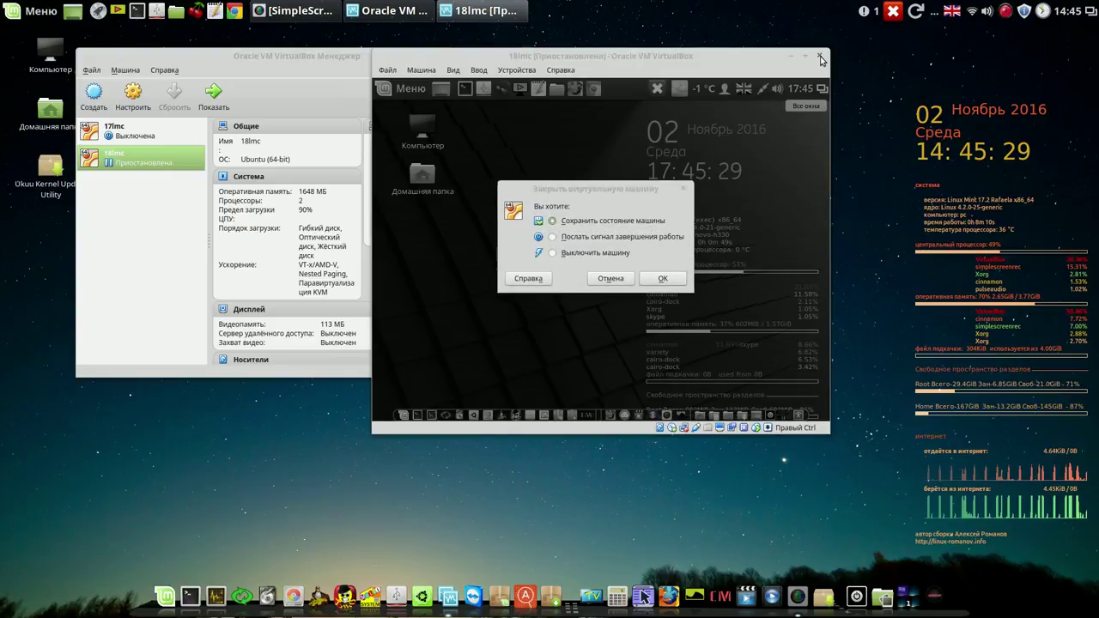
{"action": "left_click", "coordinate": [554, 254]}
{"action": "left_click", "coordinate": [662, 281]}
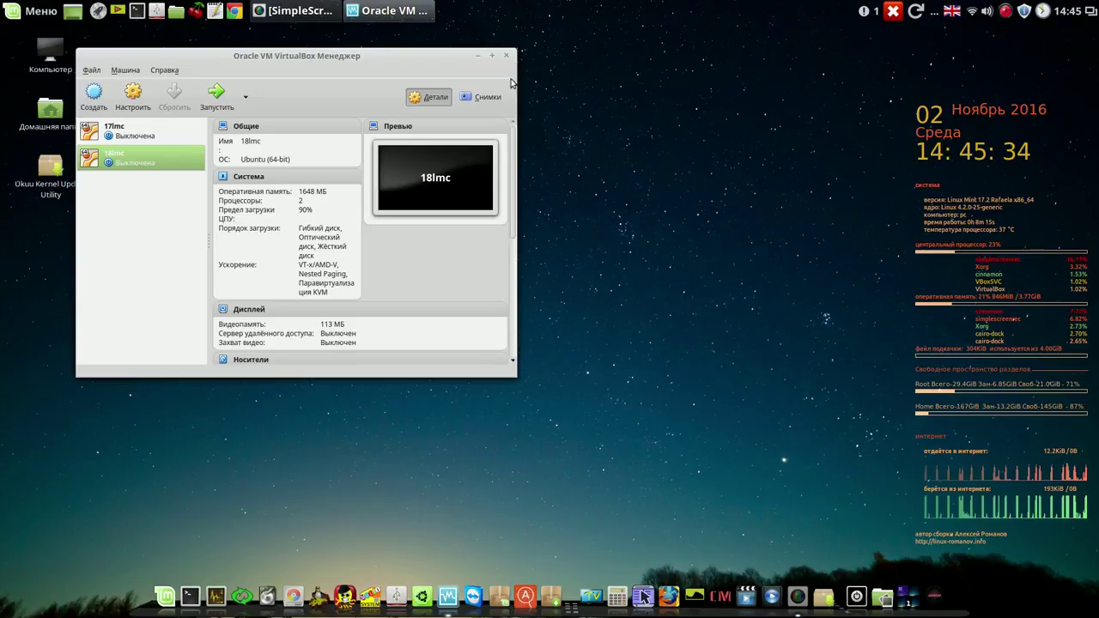
{"action": "left_click", "coordinate": [507, 56]}
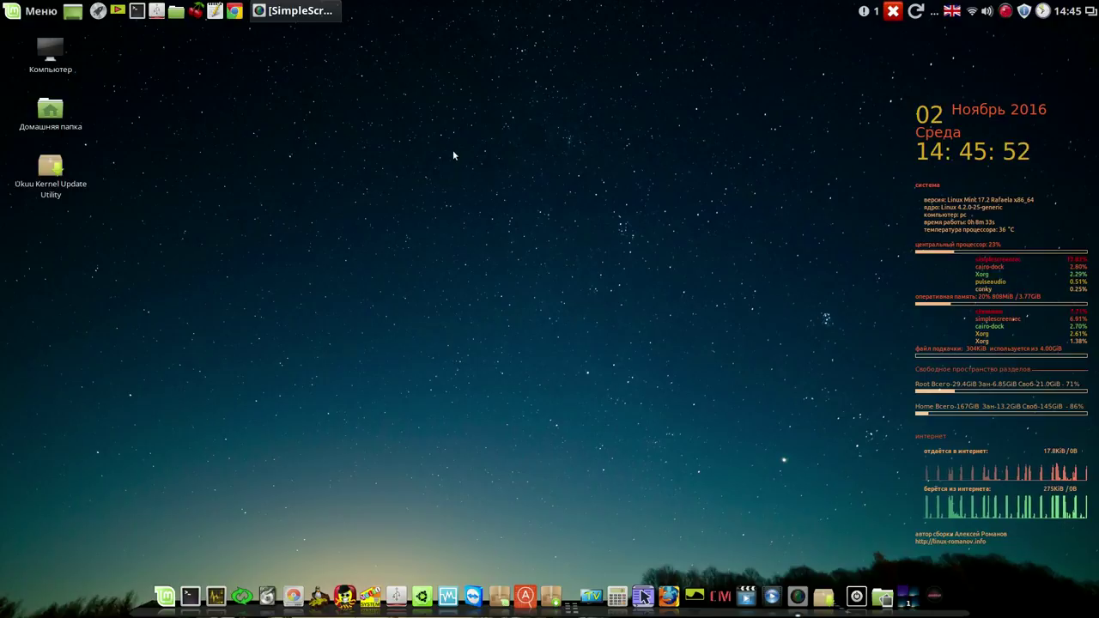
- Look through the file actions offered for the lmc-18 ISO image in the Downloads folder, and close the file manager
{"action": "left_click", "coordinate": [175, 12]}
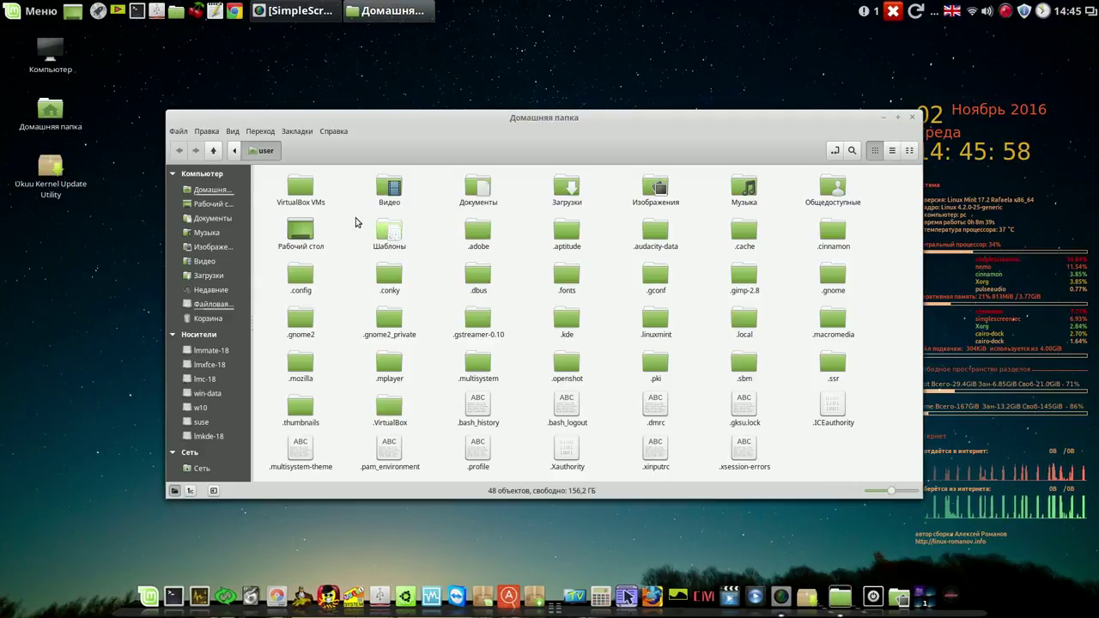
{"action": "left_click", "coordinate": [209, 275]}
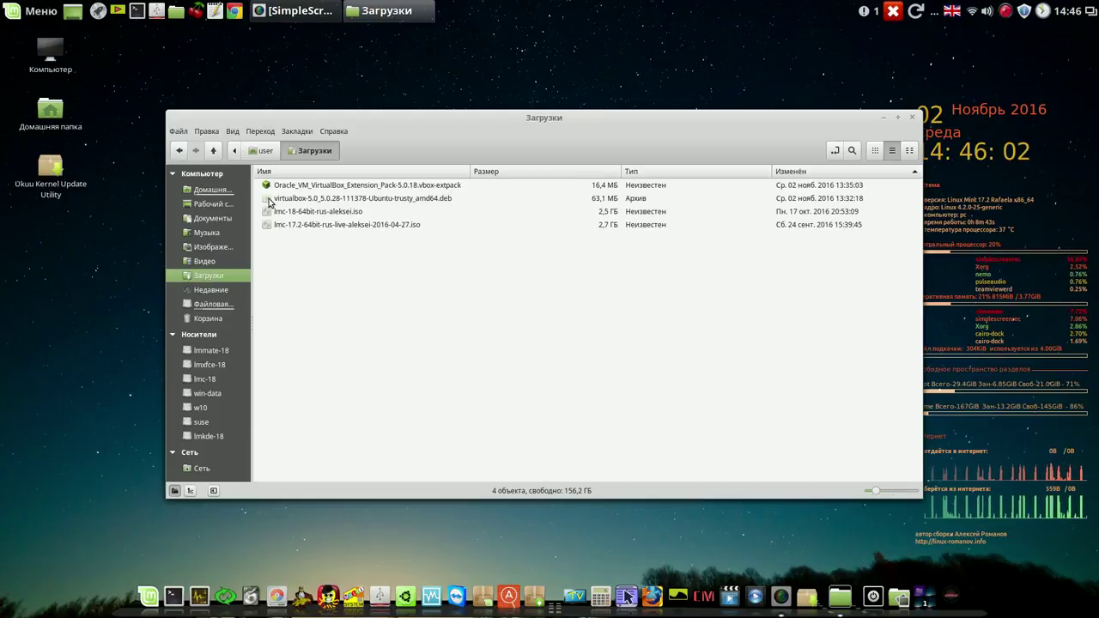
{"action": "right_click", "coordinate": [268, 215]}
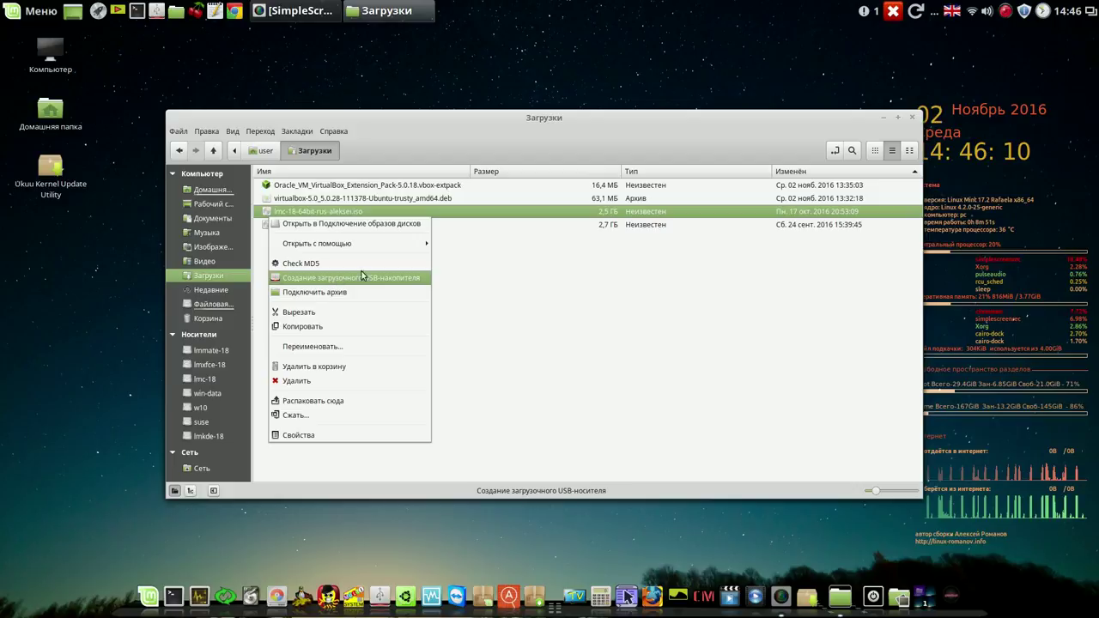
{"action": "left_click", "coordinate": [768, 140]}
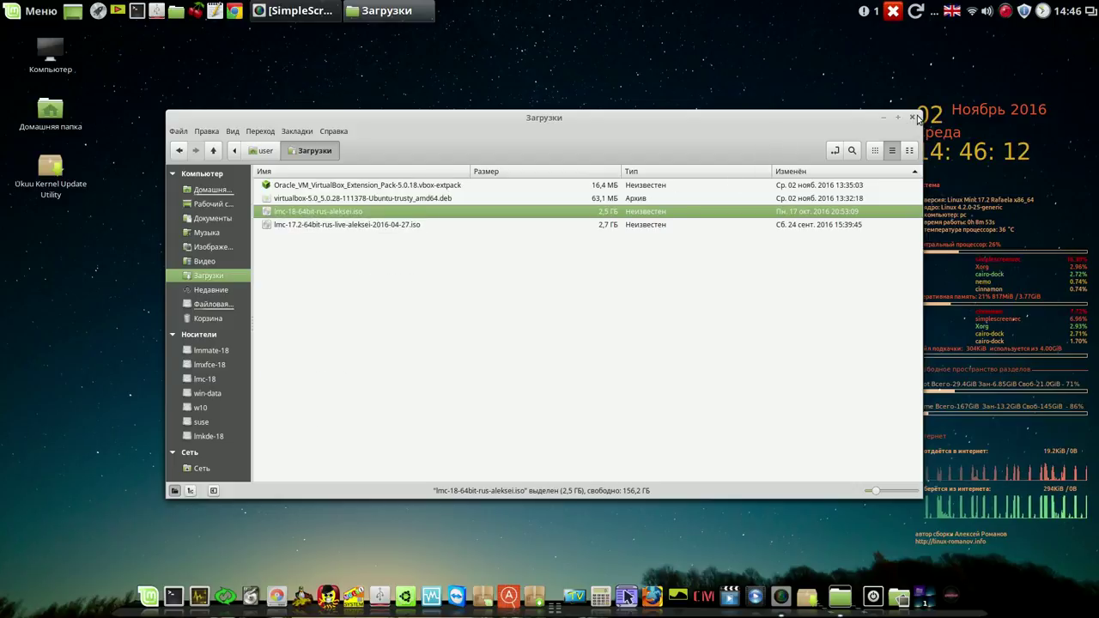
{"action": "left_click", "coordinate": [912, 117]}
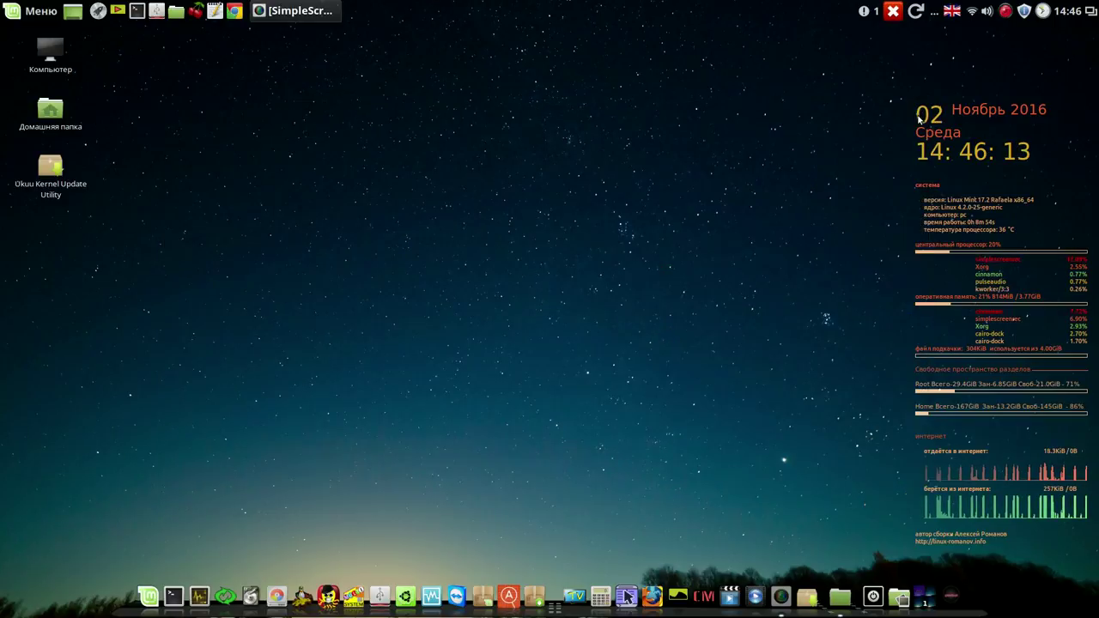
- Inspect the USB flash drive formatting tool, highlighting its volume label, and close it without formatting
{"action": "left_click", "coordinate": [396, 593]}
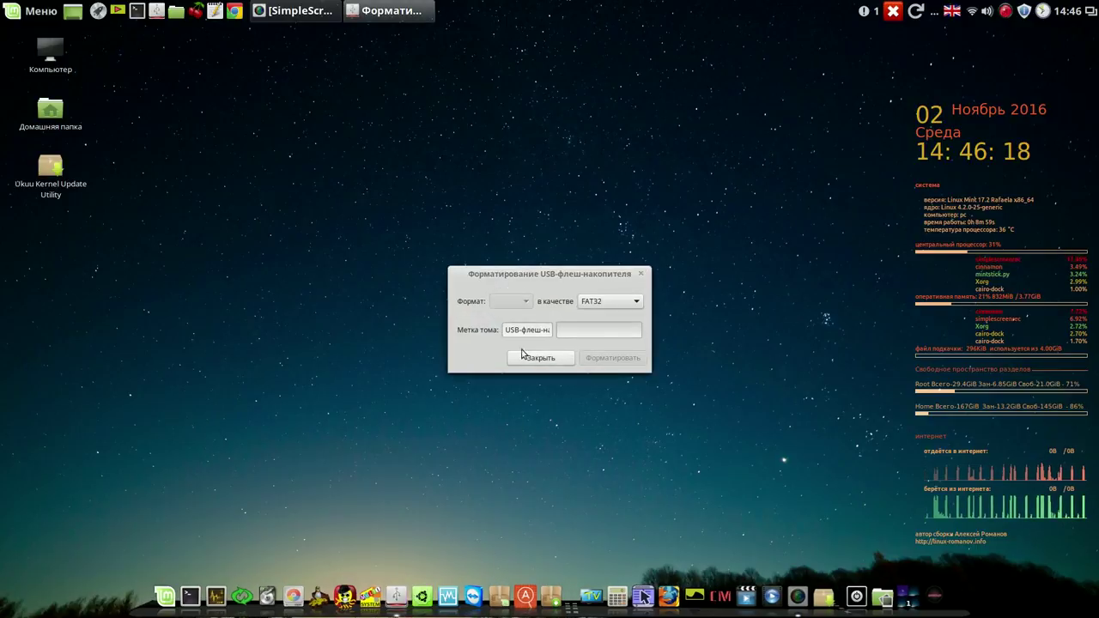
{"action": "left_click_drag", "start_coordinate": [508, 332], "coordinate": [557, 340]}
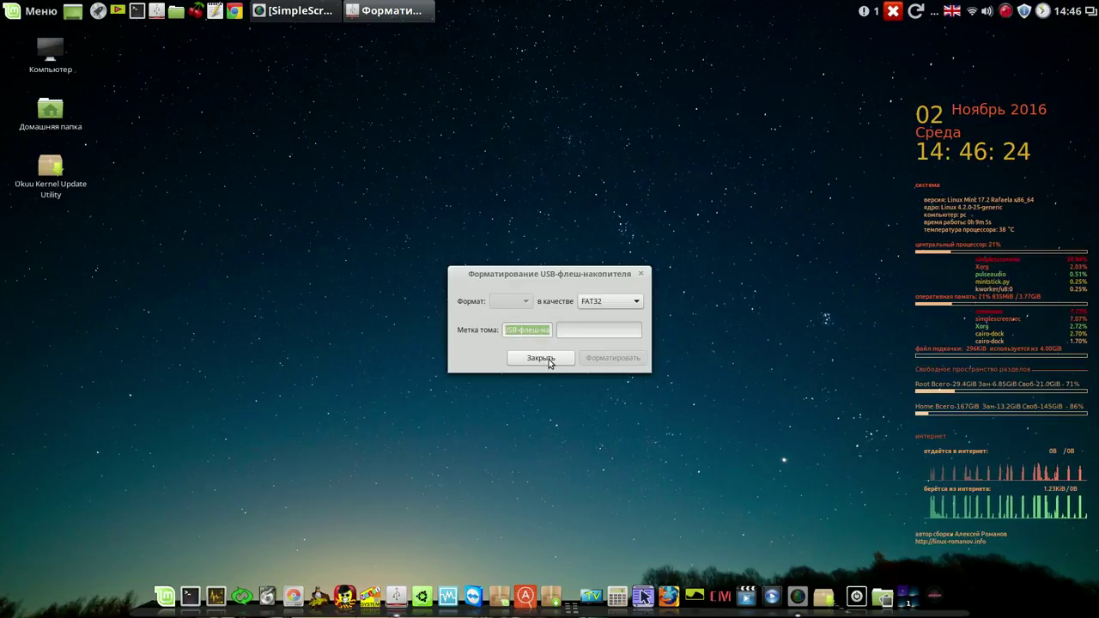
{"action": "left_click", "coordinate": [550, 361]}
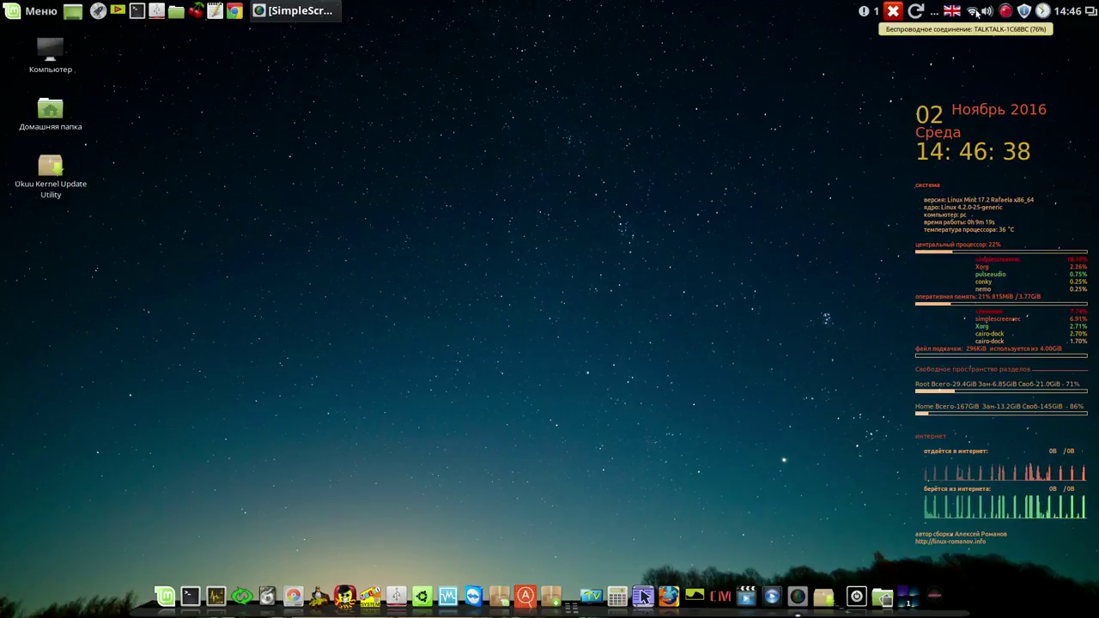
- Open the weather applet's settings and cut the location code out of the WOEID field
{"action": "left_click", "coordinate": [918, 13]}
{"action": "left_click", "coordinate": [929, 59]}
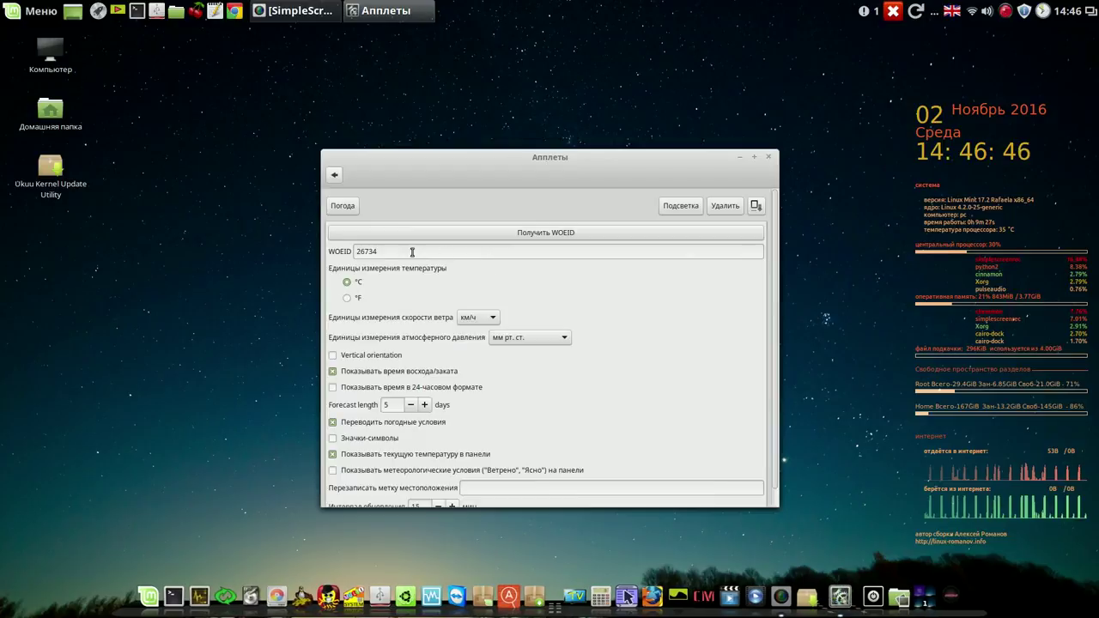
{"action": "left_click_drag", "start_coordinate": [378, 251], "coordinate": [354, 250]}
{"action": "right_click", "coordinate": [369, 250]}
{"action": "left_click", "coordinate": [382, 259]}
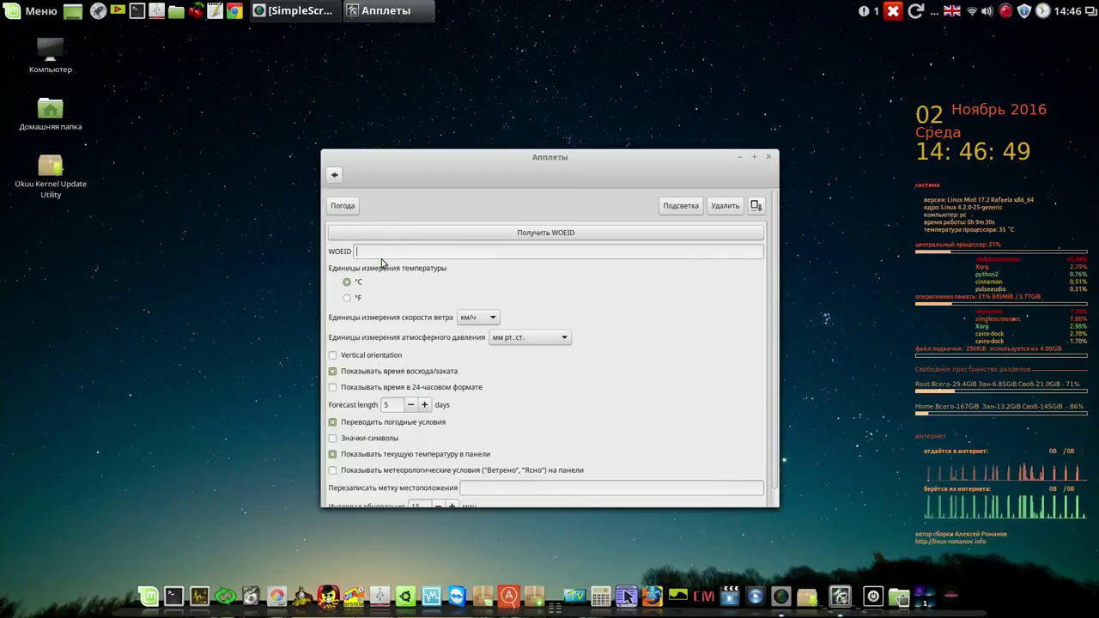
- Close and reopen the weather applet's settings, paste the code 26734 into the WOEID field, and close the settings
{"action": "left_click", "coordinate": [768, 157]}
{"action": "right_click", "coordinate": [915, 12]}
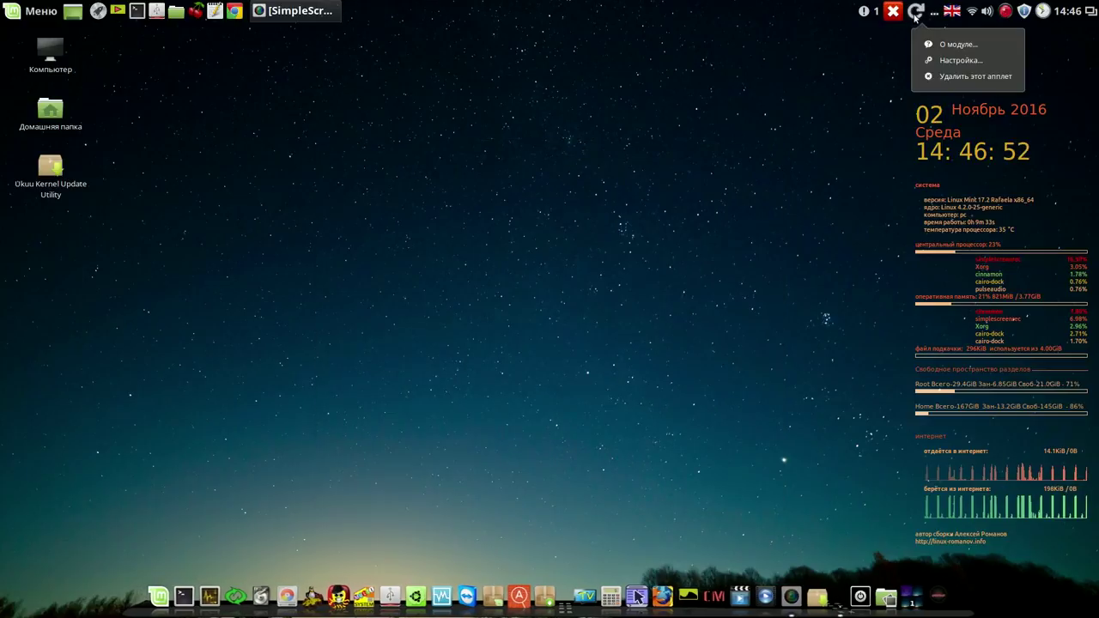
{"action": "left_click", "coordinate": [945, 60]}
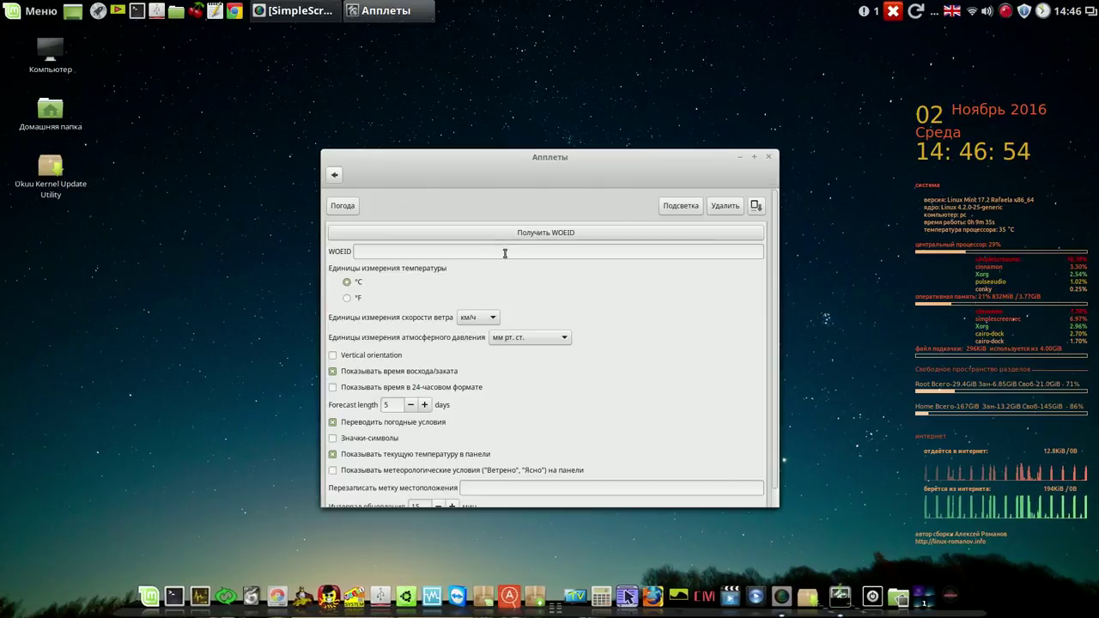
{"action": "right_click", "coordinate": [481, 251]}
{"action": "left_click", "coordinate": [519, 290]}
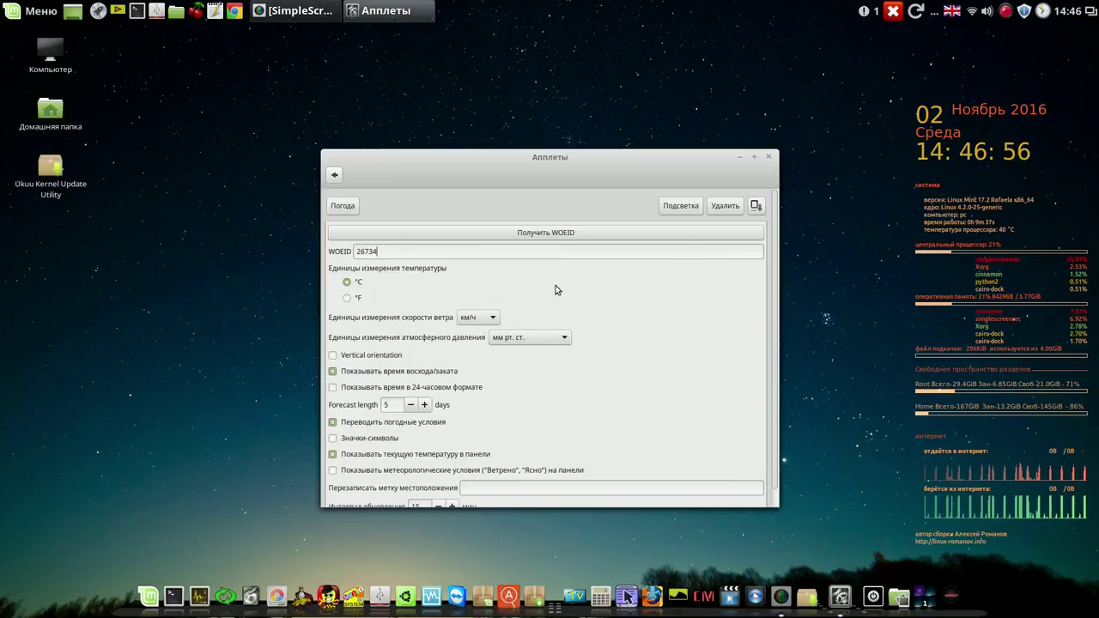
{"action": "left_click", "coordinate": [769, 157]}
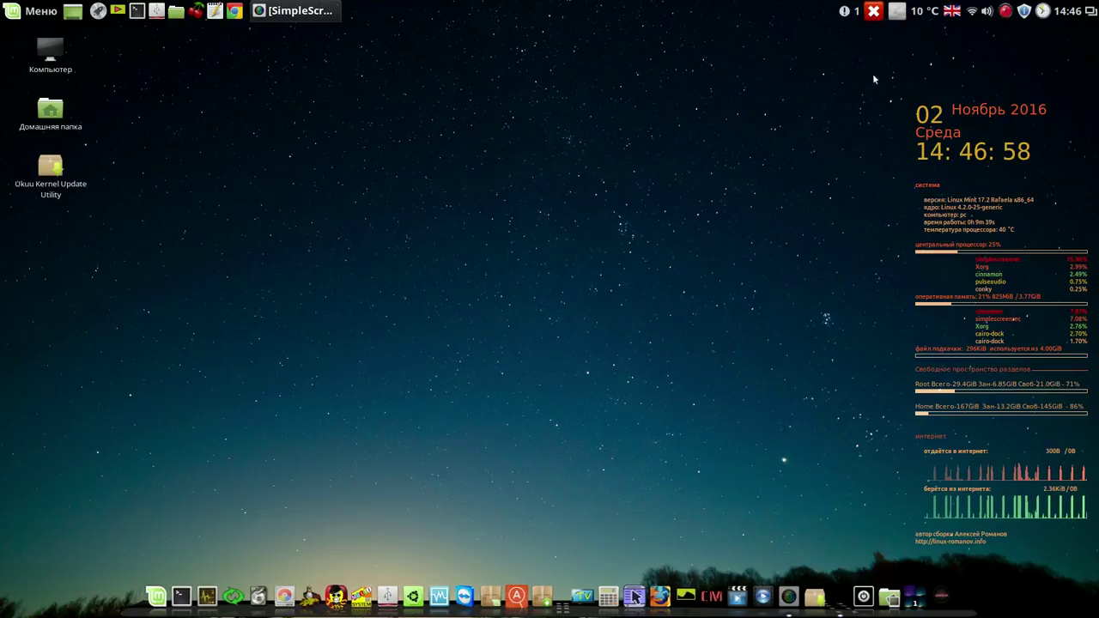
- View the forecast in the weather applet, close it, and clear the system notifications
{"action": "left_click", "coordinate": [912, 11]}
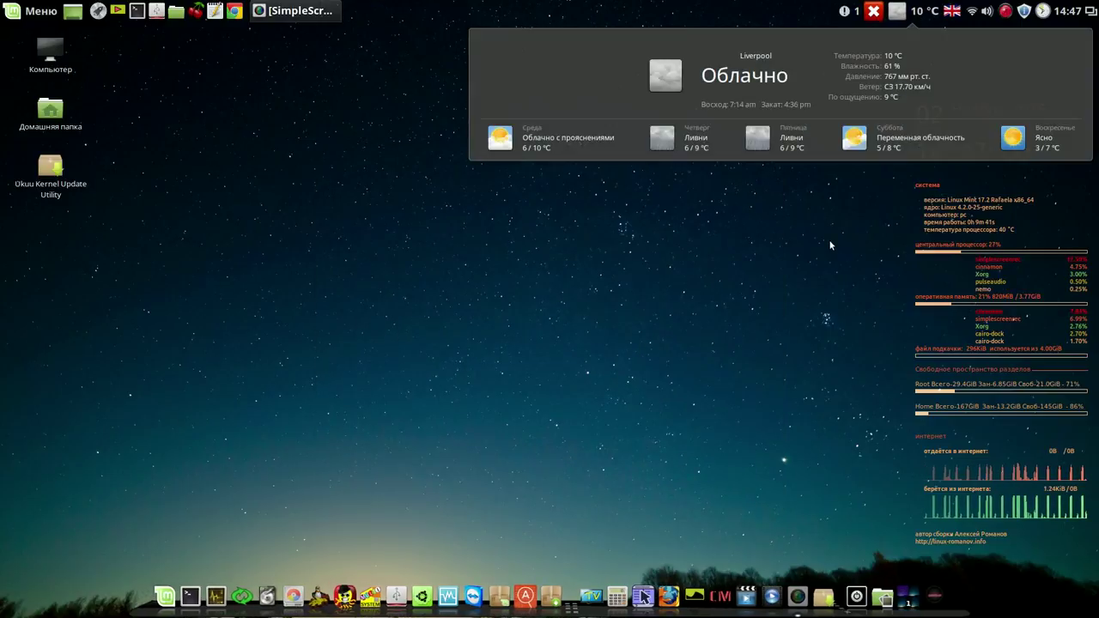
{"action": "left_click", "coordinate": [925, 15]}
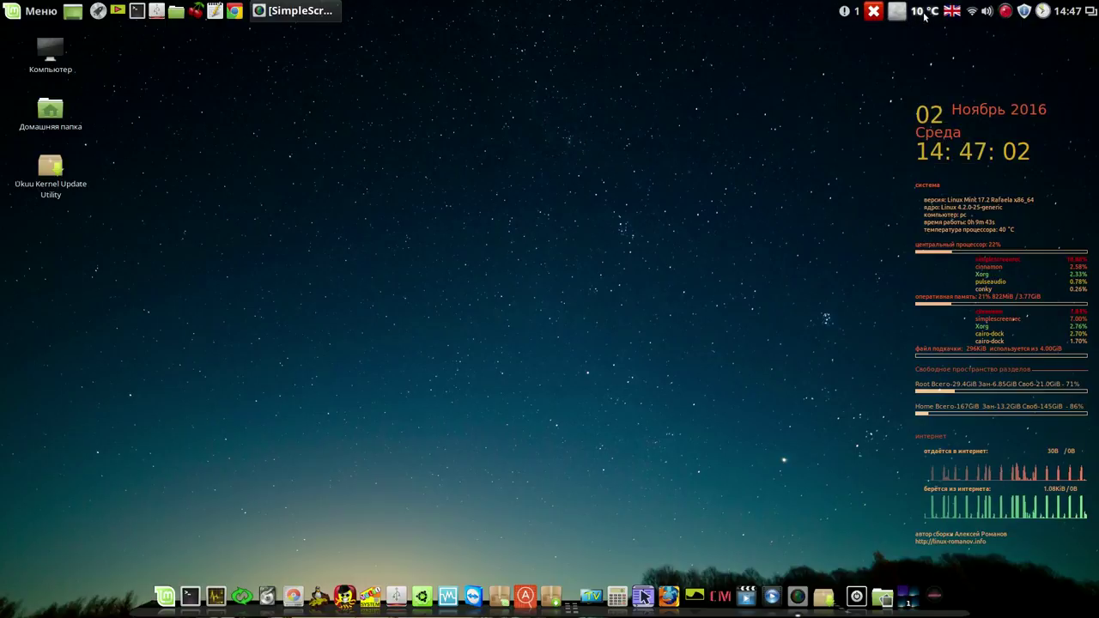
{"action": "left_click", "coordinate": [846, 12]}
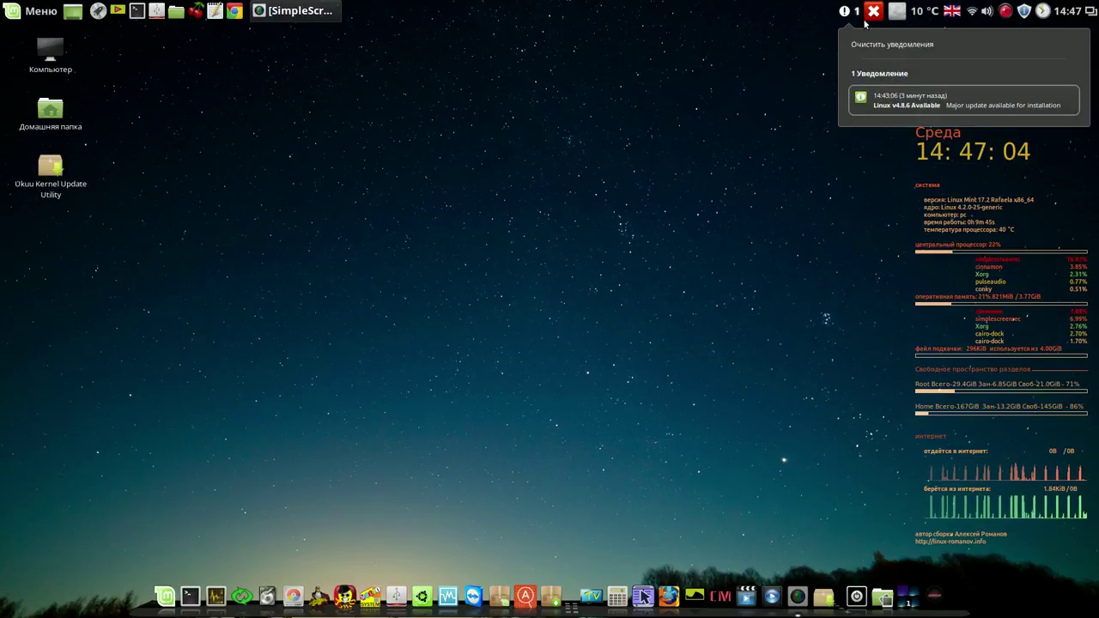
{"action": "left_click", "coordinate": [861, 44]}
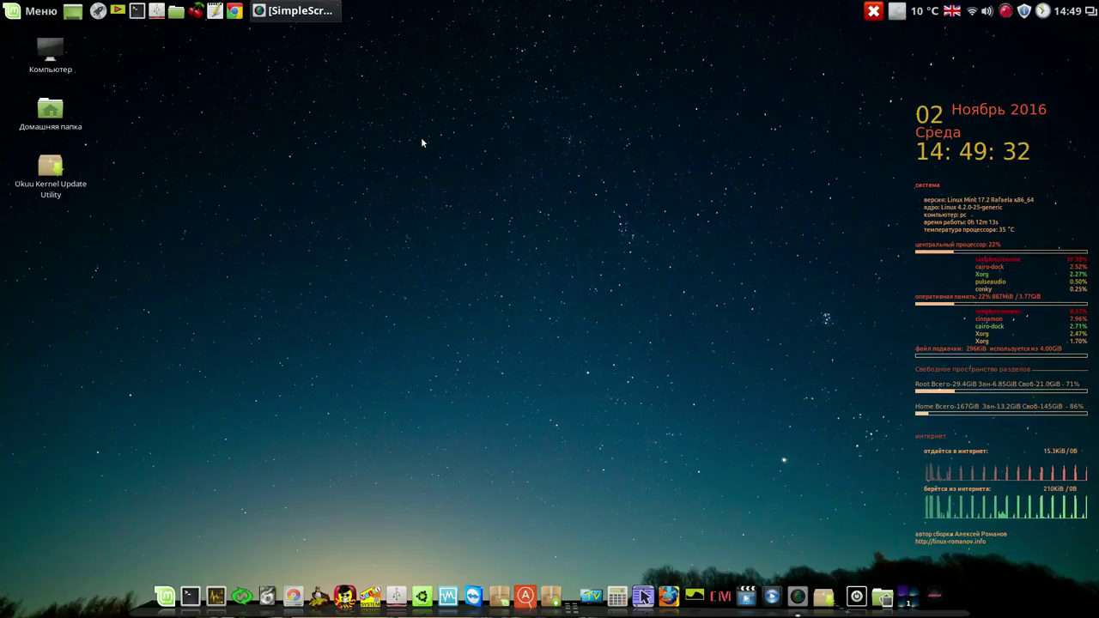
- Switch to Chrome, open the bookmarked linux-romanov.info site, and look through its Дистрибутивы, Сборки and Программы sections, collapsing the last one
{"action": "left_click", "coordinate": [240, 14]}
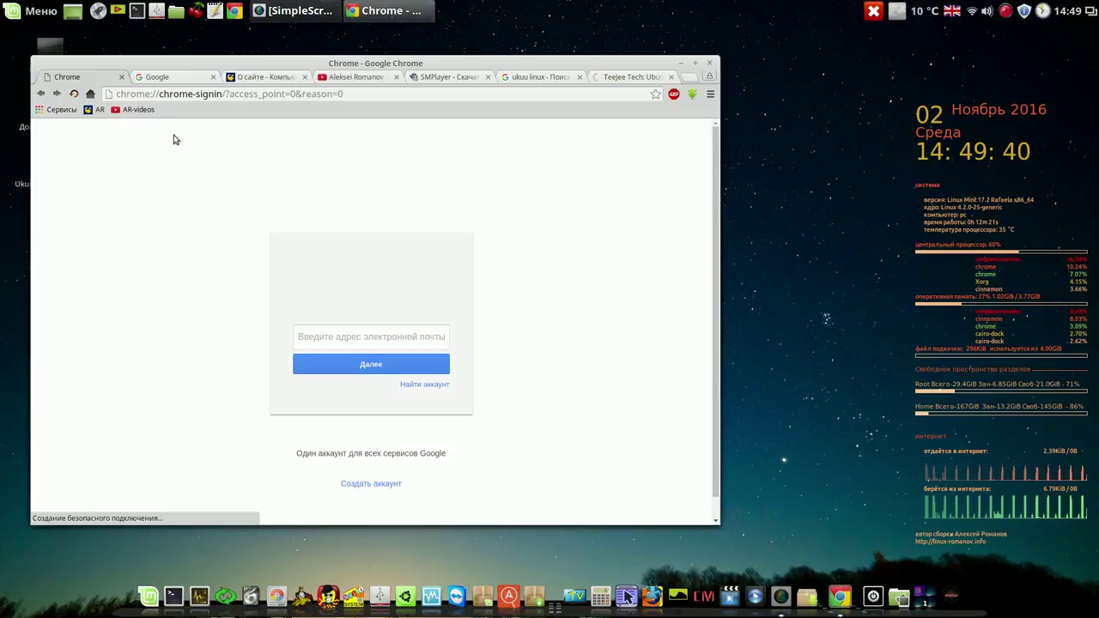
{"action": "left_click", "coordinate": [89, 110]}
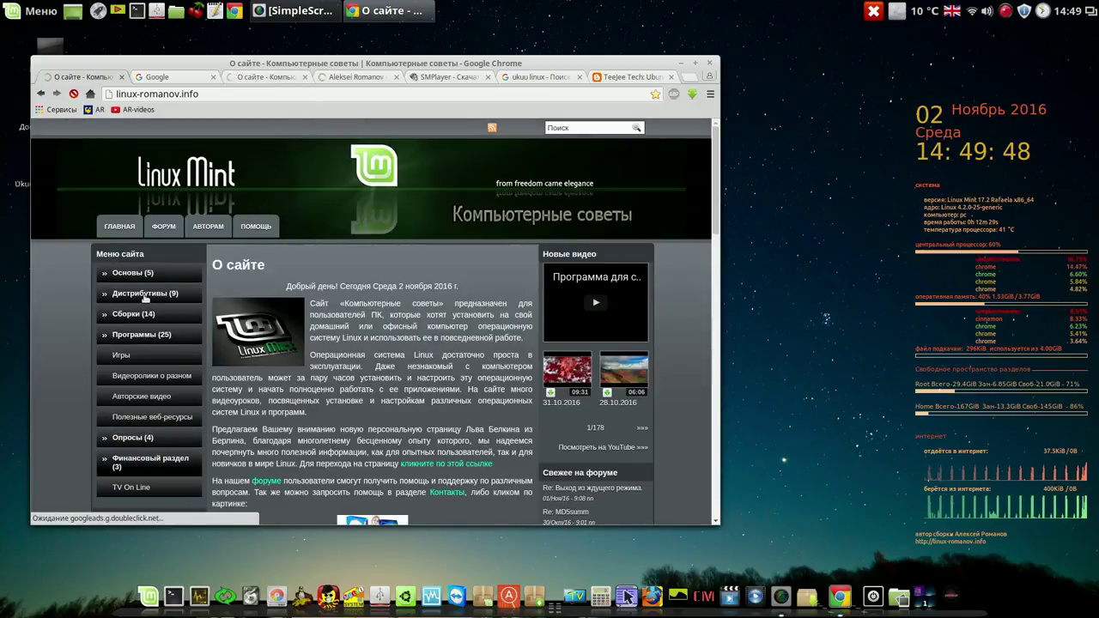
{"action": "left_click", "coordinate": [146, 294]}
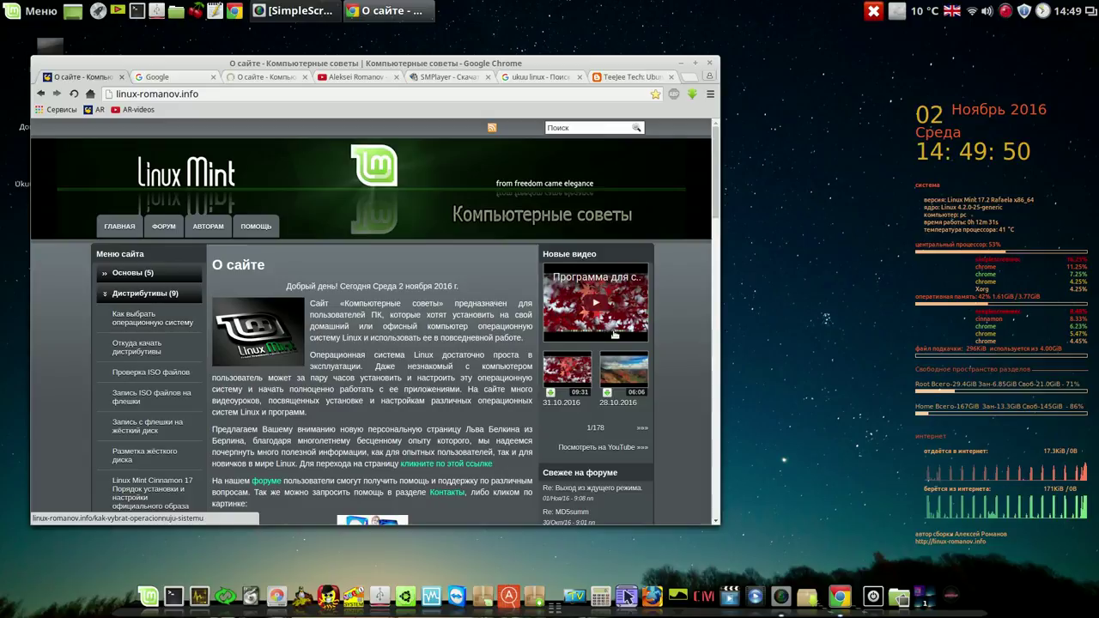
{"action": "left_click_drag", "start_coordinate": [718, 184], "coordinate": [719, 271]}
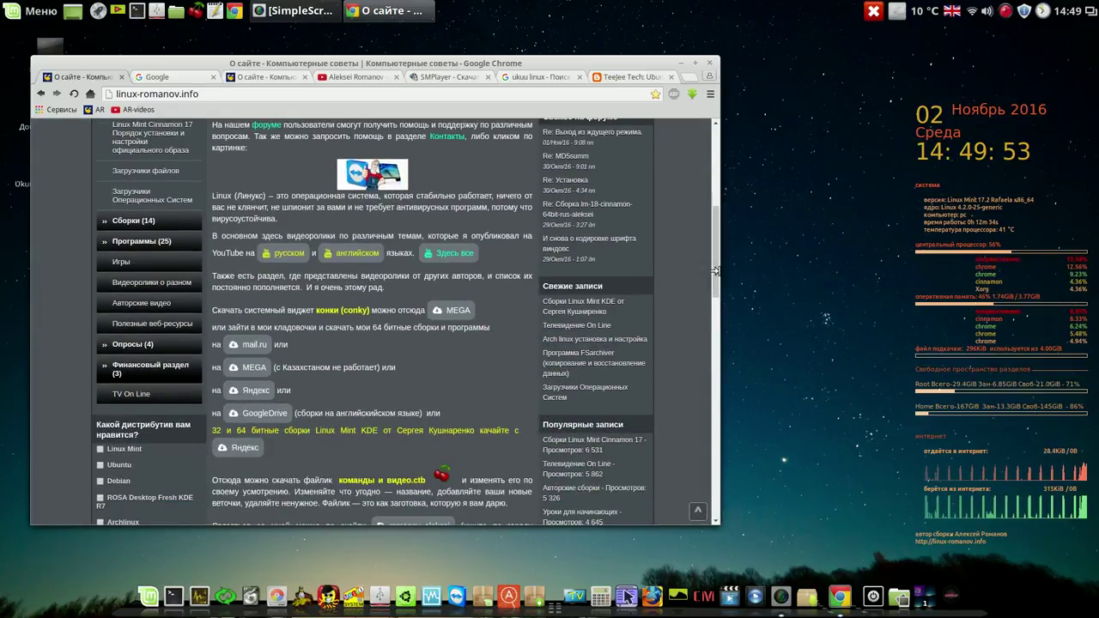
{"action": "left_click", "coordinate": [129, 223]}
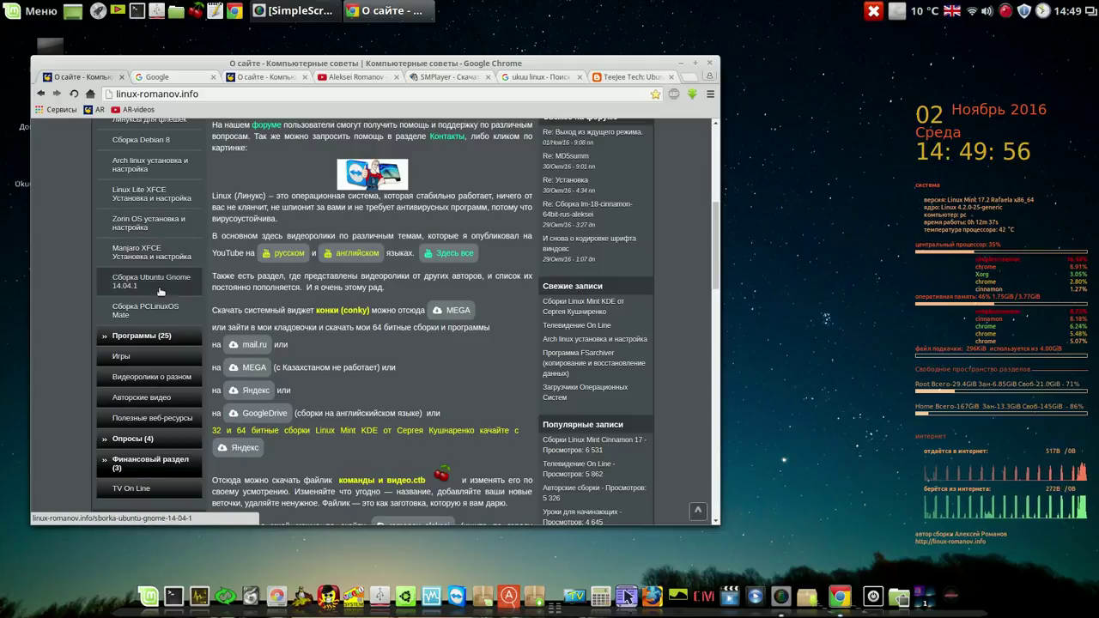
{"action": "left_click", "coordinate": [137, 335]}
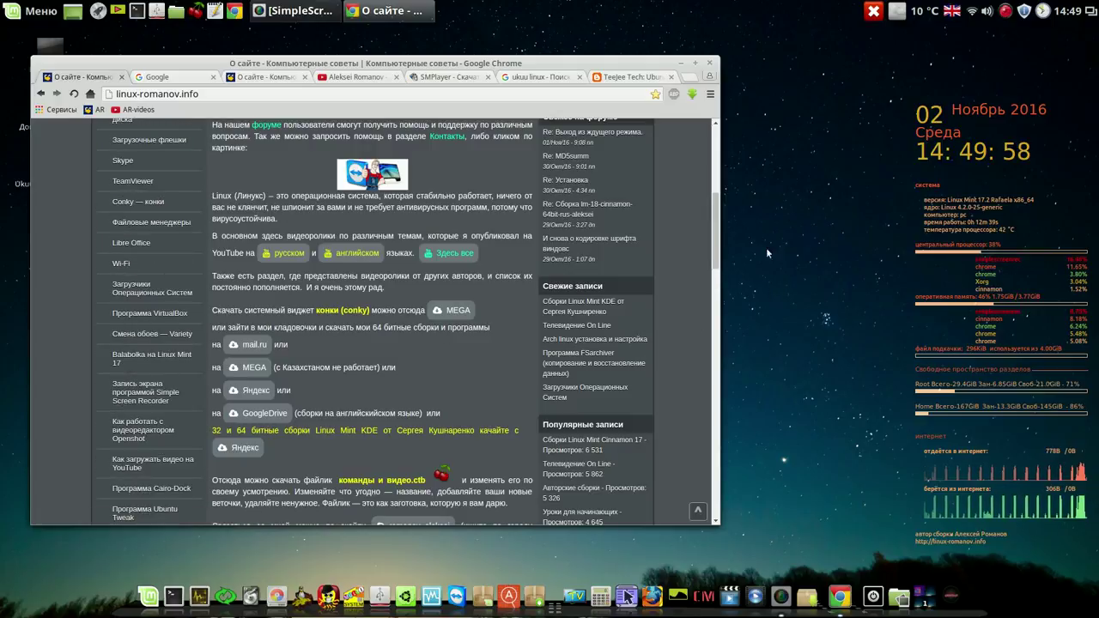
{"action": "left_click_drag", "start_coordinate": [720, 273], "coordinate": [749, 166]}
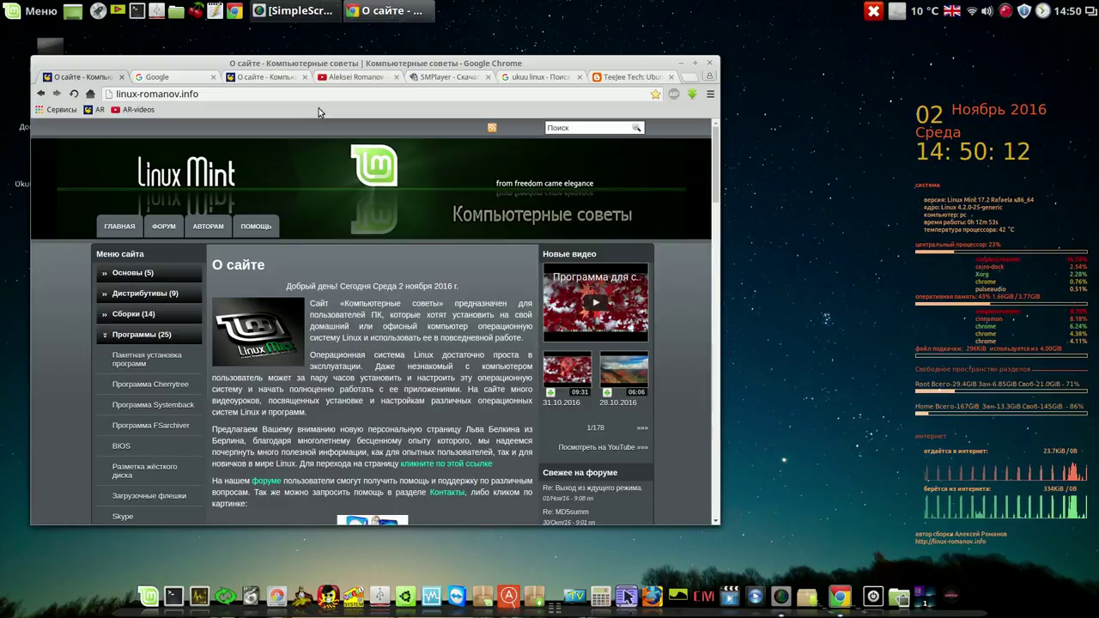
{"action": "left_click", "coordinate": [106, 335]}
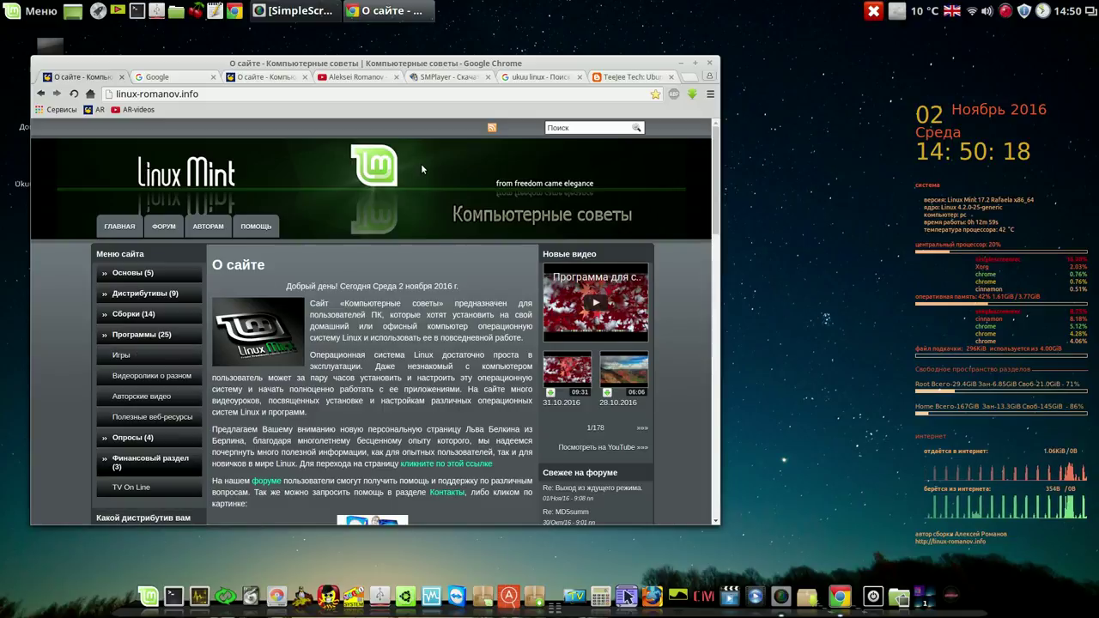
- Open the site's forum, look over its recent topics and news, and close the browser
{"action": "left_click", "coordinate": [169, 229]}
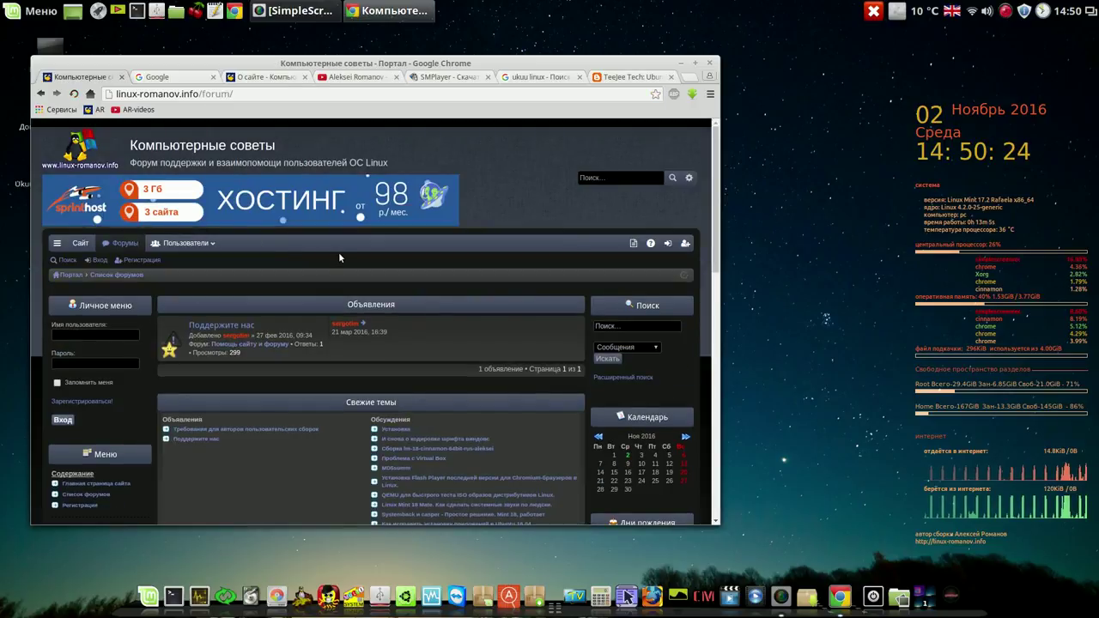
{"action": "left_click_drag", "start_coordinate": [716, 242], "coordinate": [731, 313]}
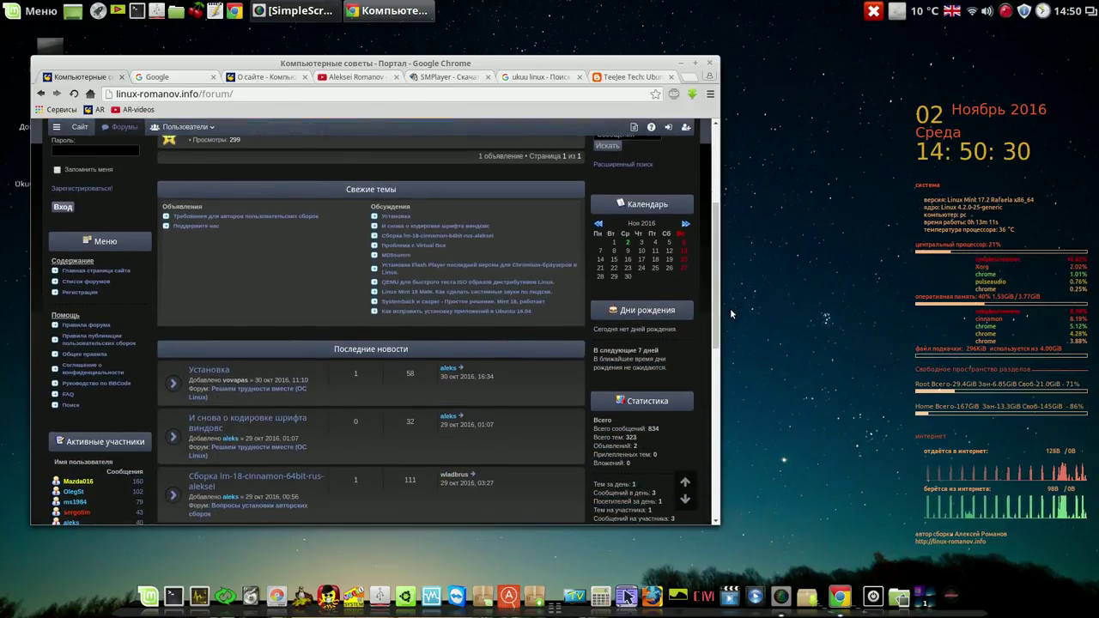
{"action": "left_click", "coordinate": [710, 64]}
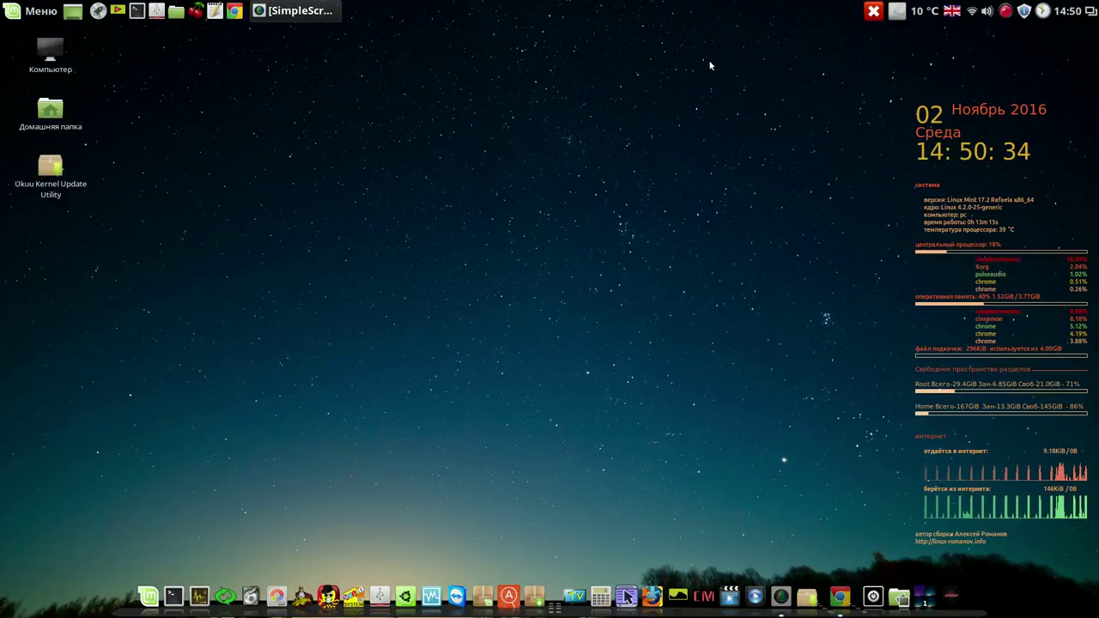